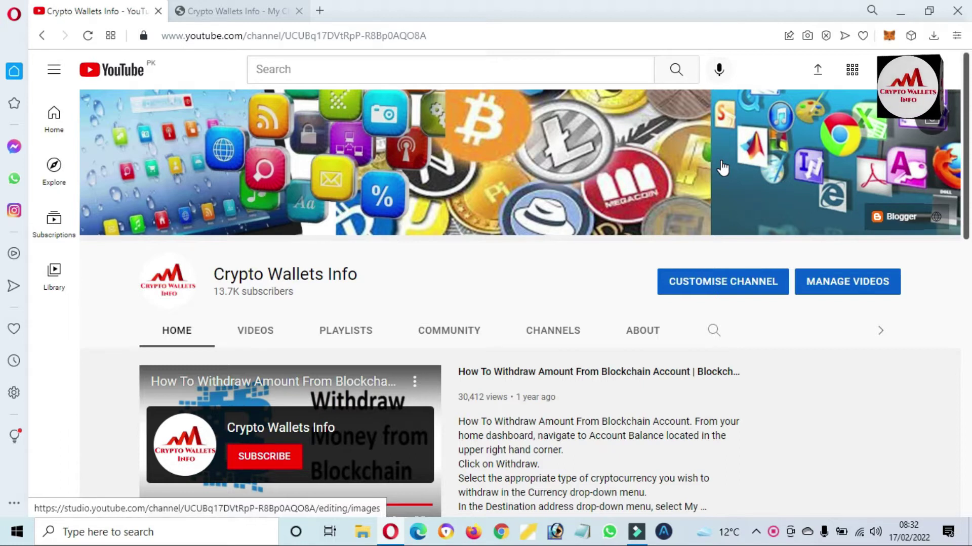
Select the Crypto Wallets Info channel name, then switch to the 'Crypto Wallets Info - My Crypto World' tab
left_click_drag(358, 274, 202, 285)
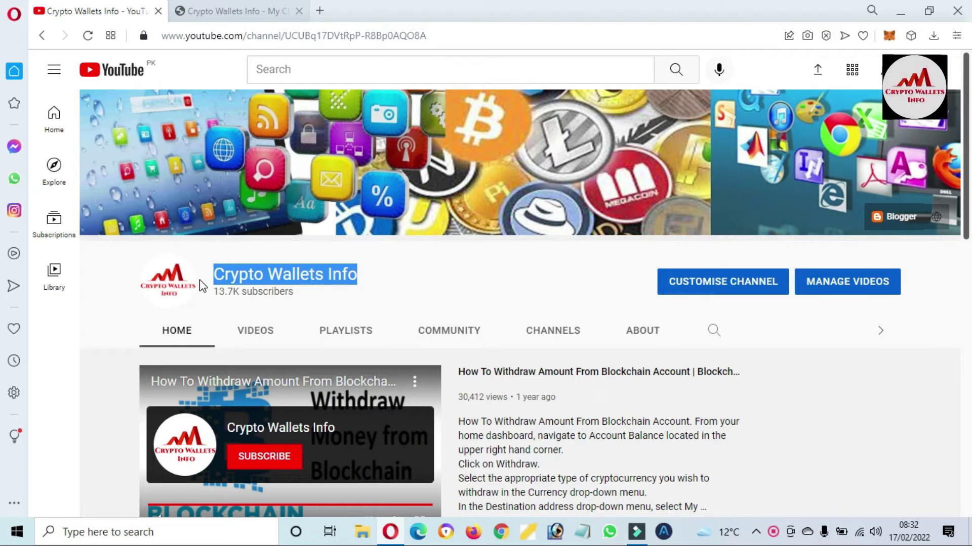
left_click(196, 6)
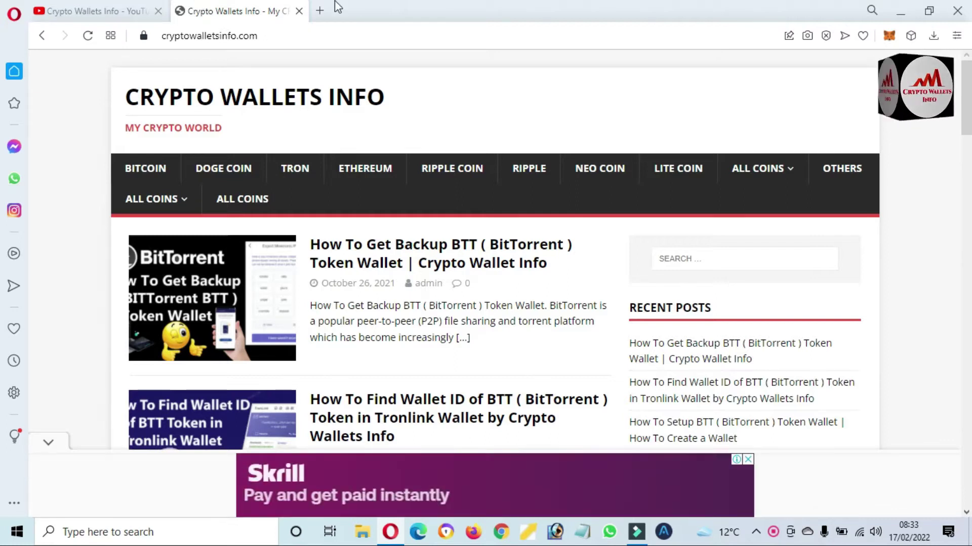
Open coinmarketcap.com in a new tab and search its cryptoassets for 'sys'
left_click(322, 12)
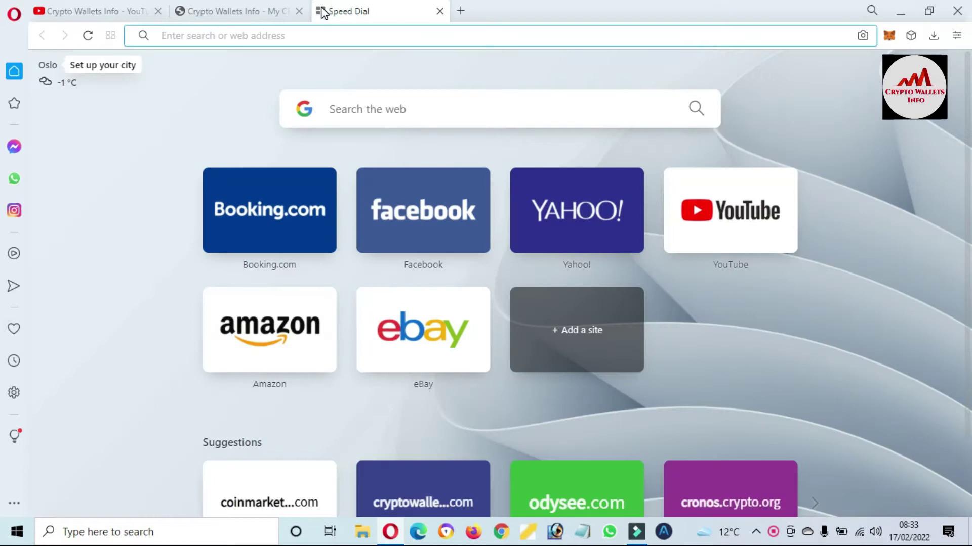
type("coinmarketcap.com")
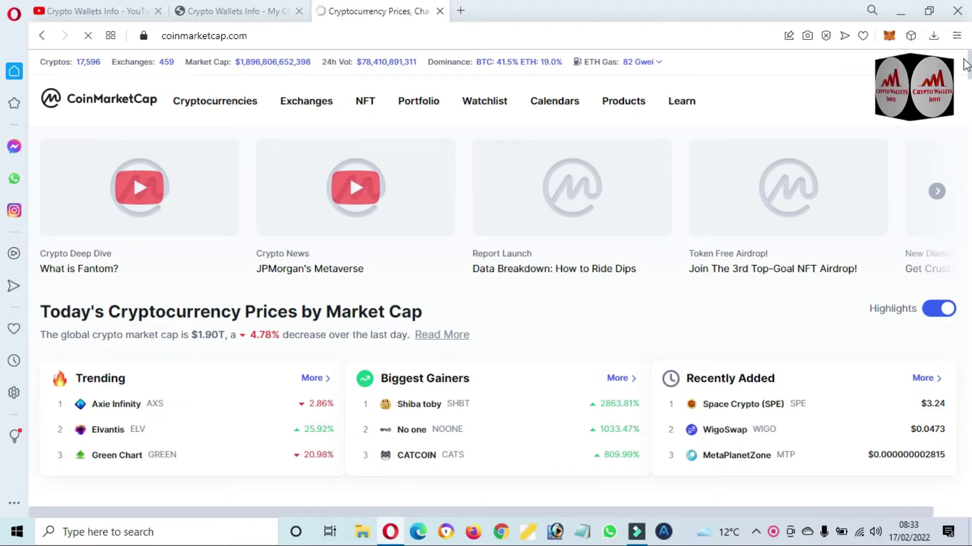
scroll(967, 65, "down", 4)
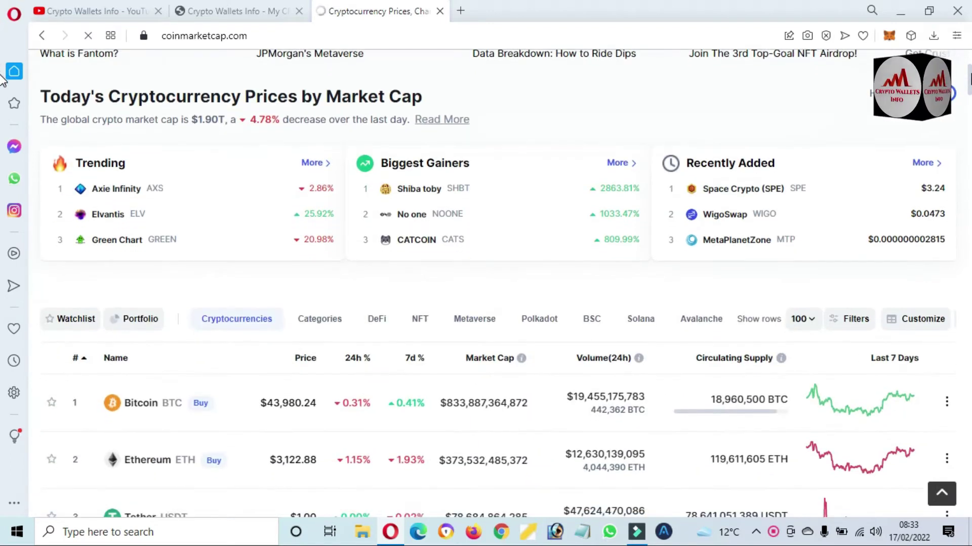
mouse_move(970, 78)
left_mouse_down()
mouse_move(970, 452)
mouse_move(970, 60)
left_mouse_up()
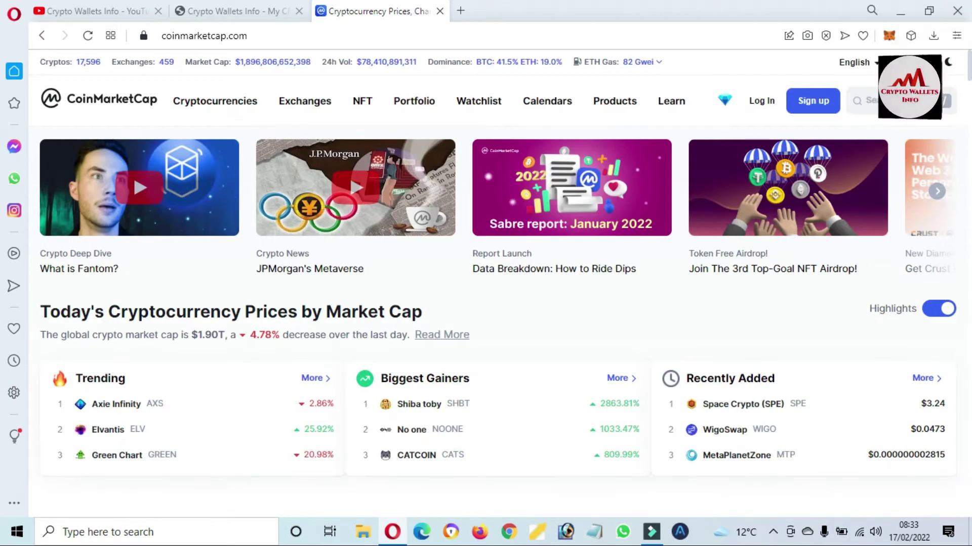
key("slash")
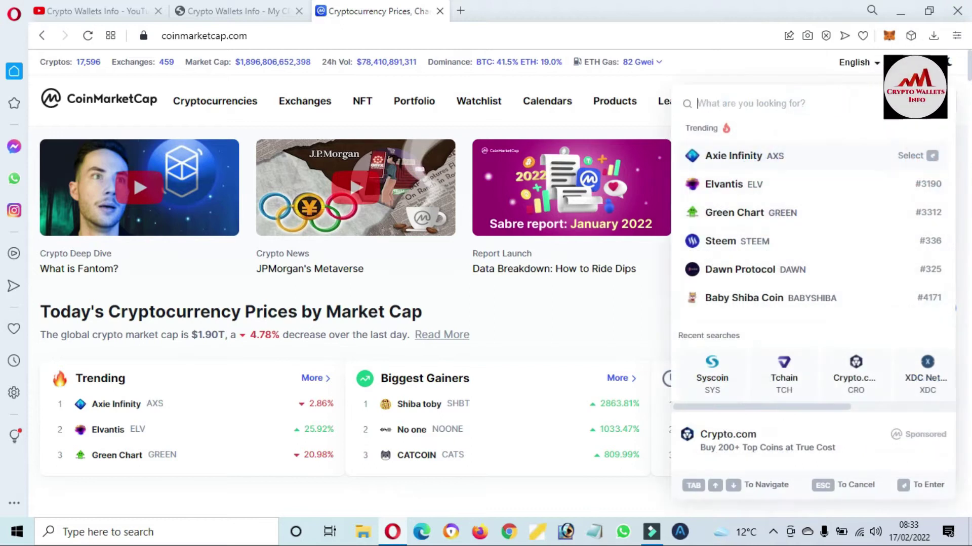
type("sys")
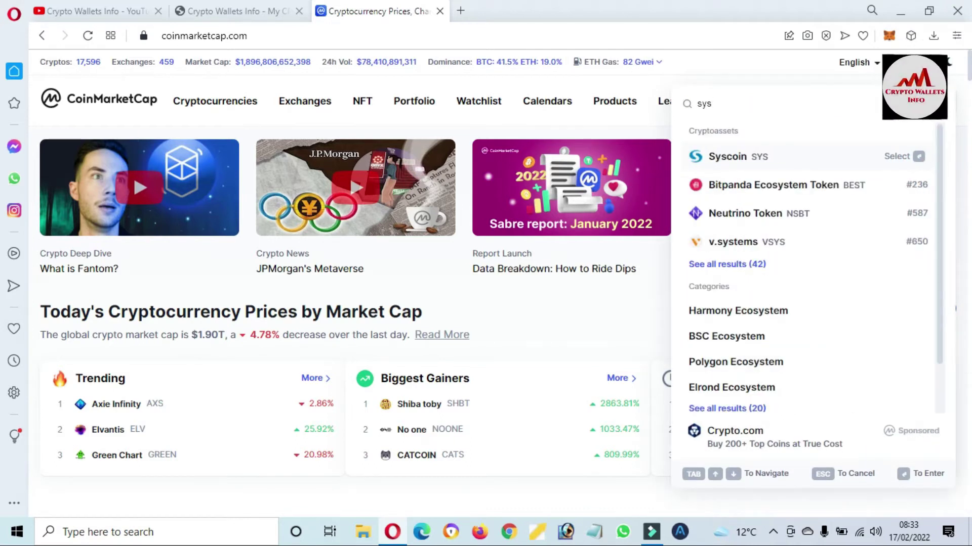
Open the Syscoin (SYS) price page, show its ALL-time chart, and browse its market statistics
left_click(738, 162)
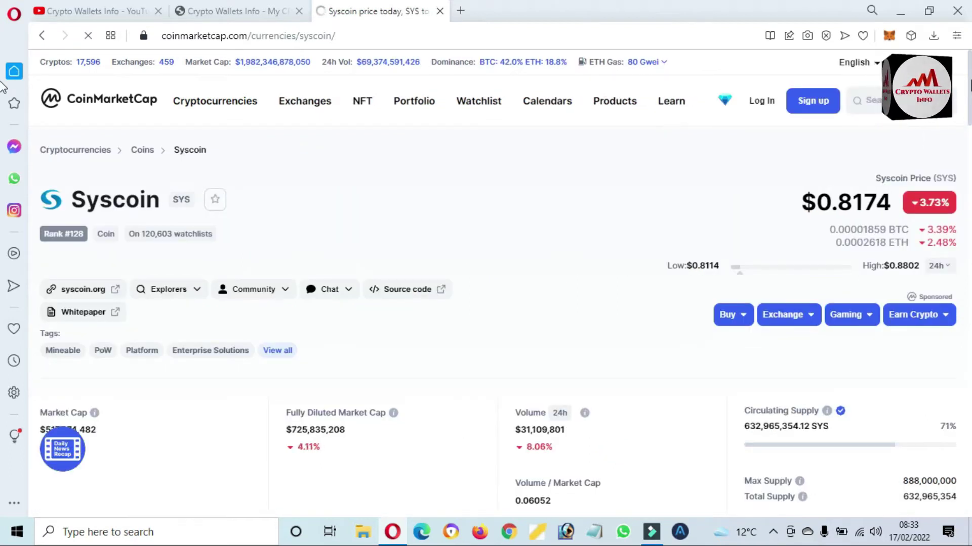
left_click_drag(969, 86, 969, 162)
left_click(600, 130)
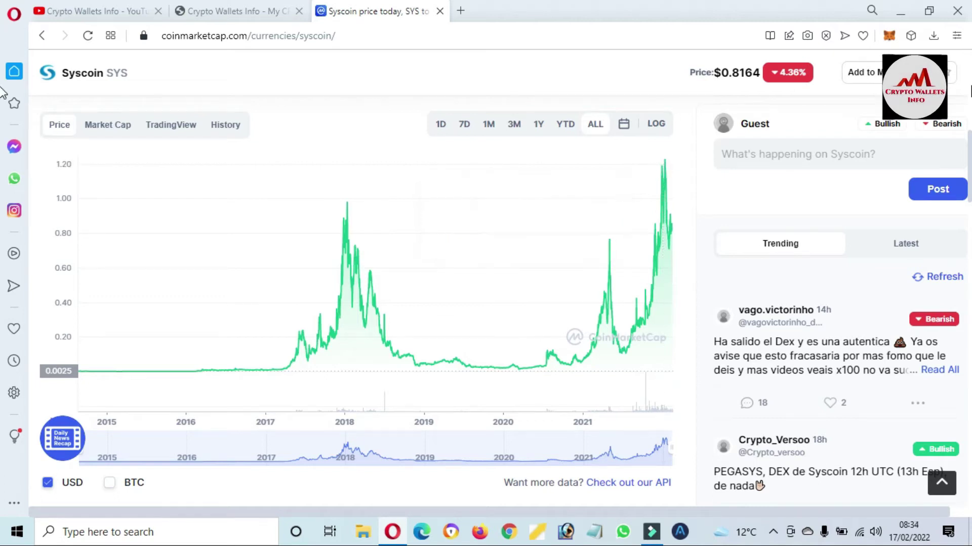
scroll(3, 148, "up", 8)
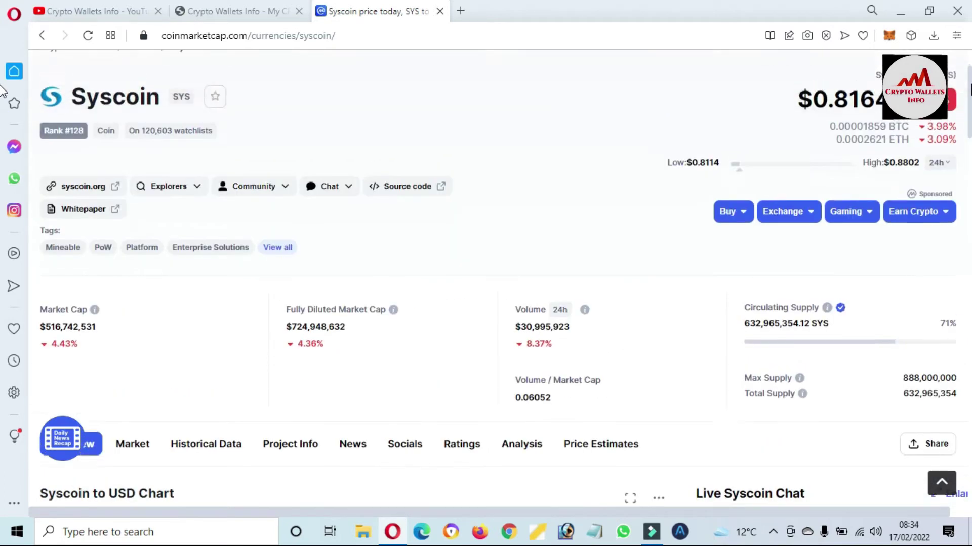
scroll(3, 142, "down", 15)
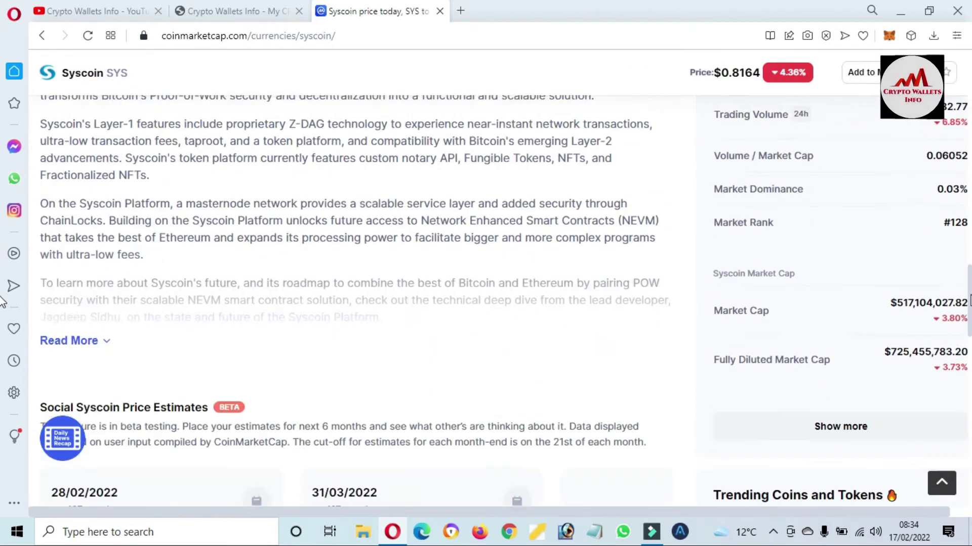
scroll(2, 337, "down", 6)
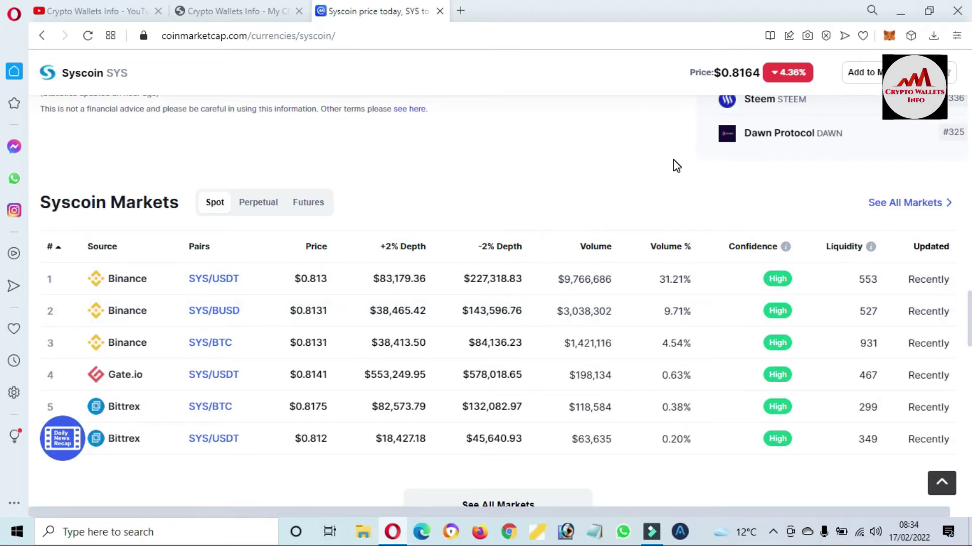
scroll(2, 322, "up", 10)
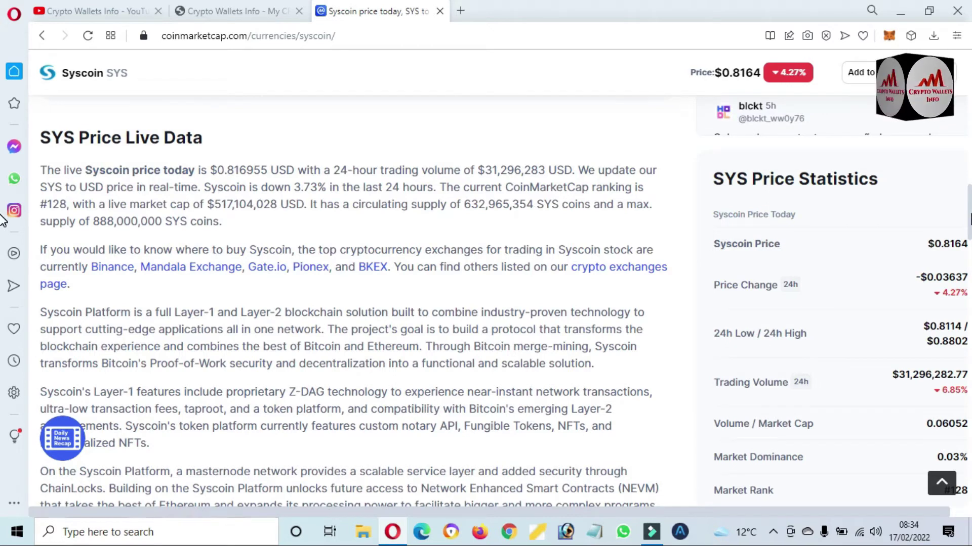
scroll(3, 219, "up", 1)
scroll(3, 215, "down", 5)
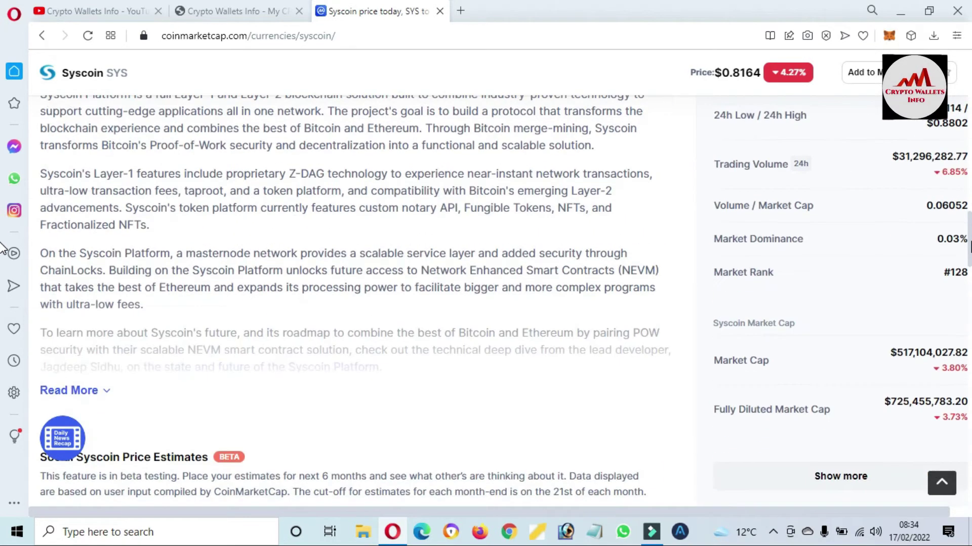
scroll(3, 248, "up", 15)
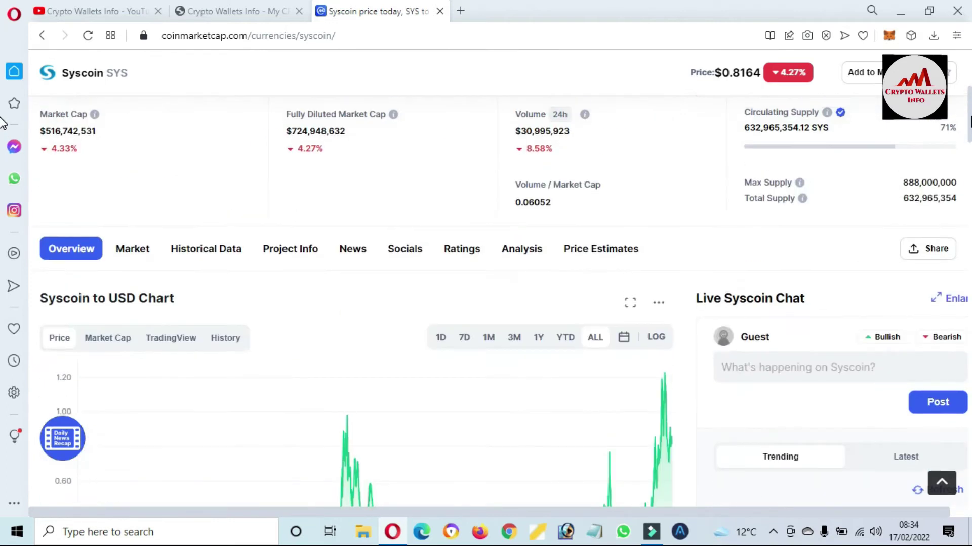
scroll(3, 107, "up", 3)
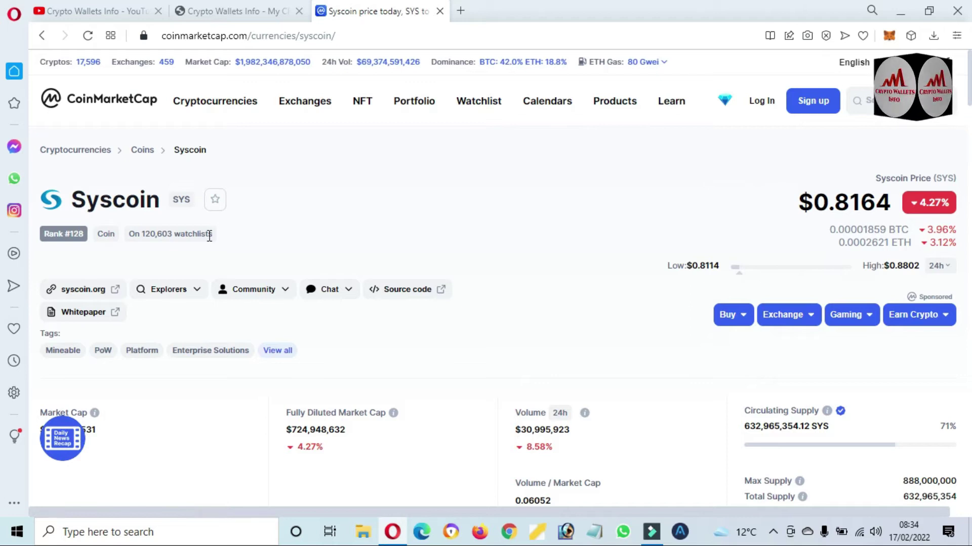
Open syscoin.org from CoinMarketCap's link and scroll through its homepage, ending back at the top
left_click(86, 298)
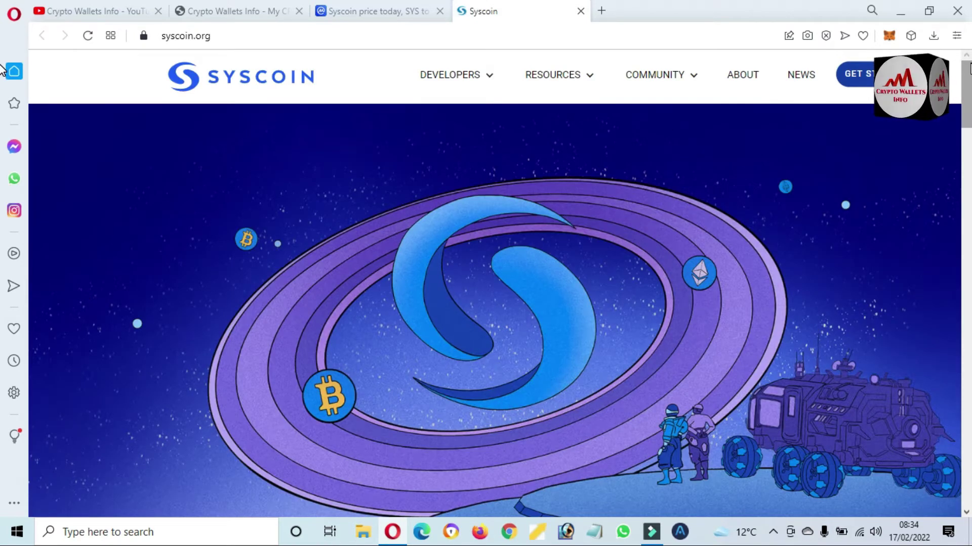
scroll(1, 69, "down", 10)
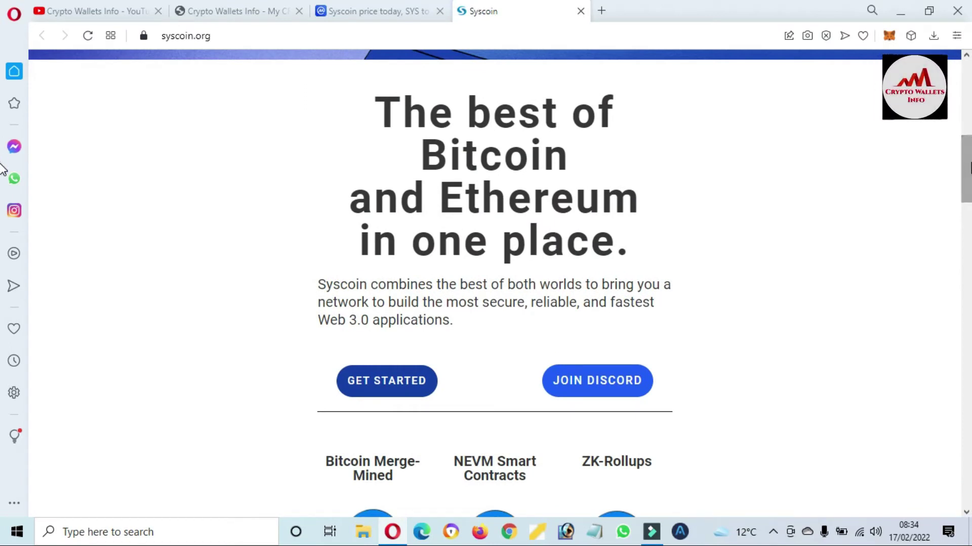
scroll(966, 154, "down", 10)
scroll(913, 195, "down", 4)
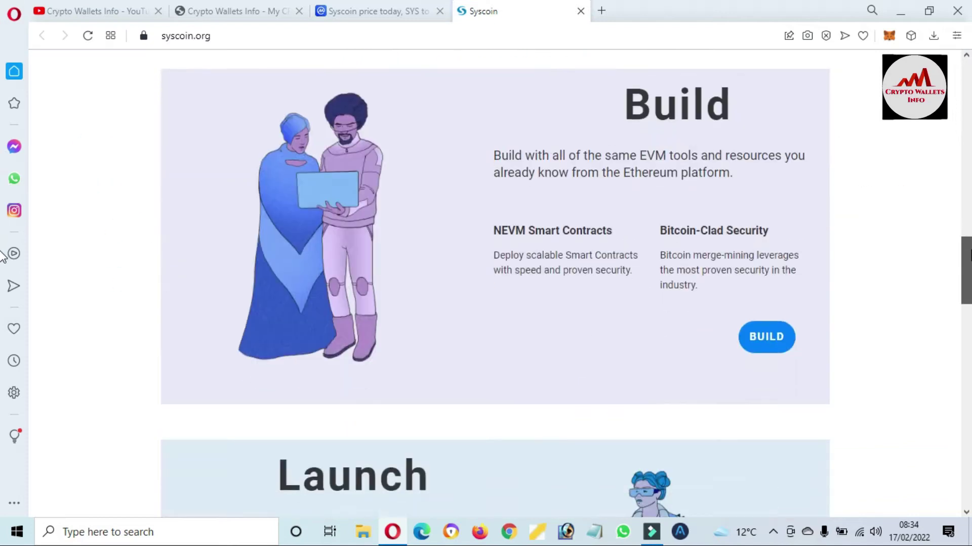
scroll(2, 223, "up", 4)
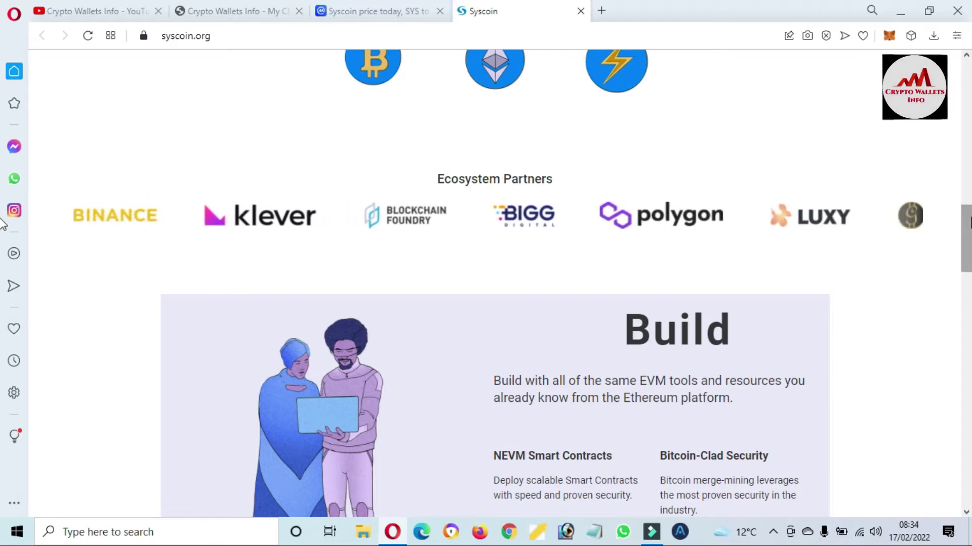
scroll(2, 251, "down", 4)
scroll(3, 251, "down", 20)
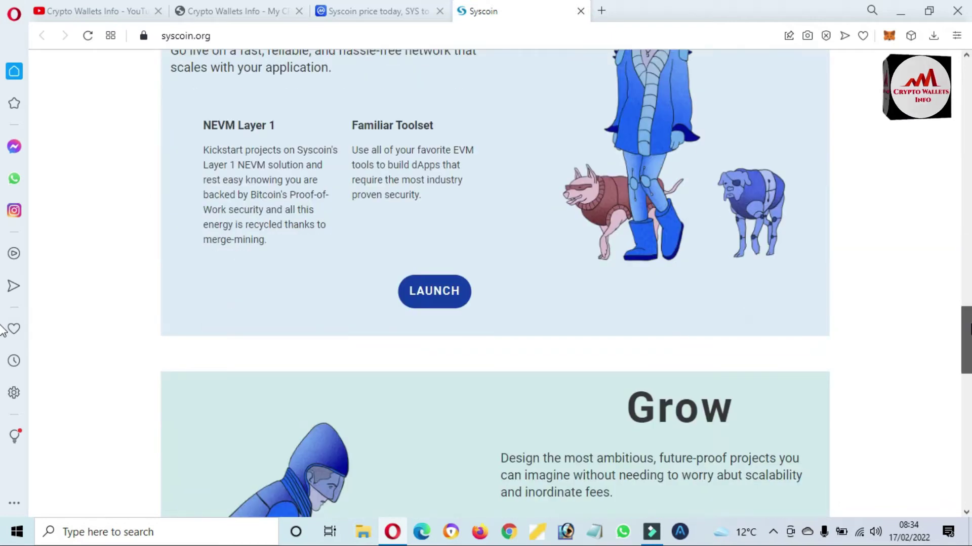
key("Home")
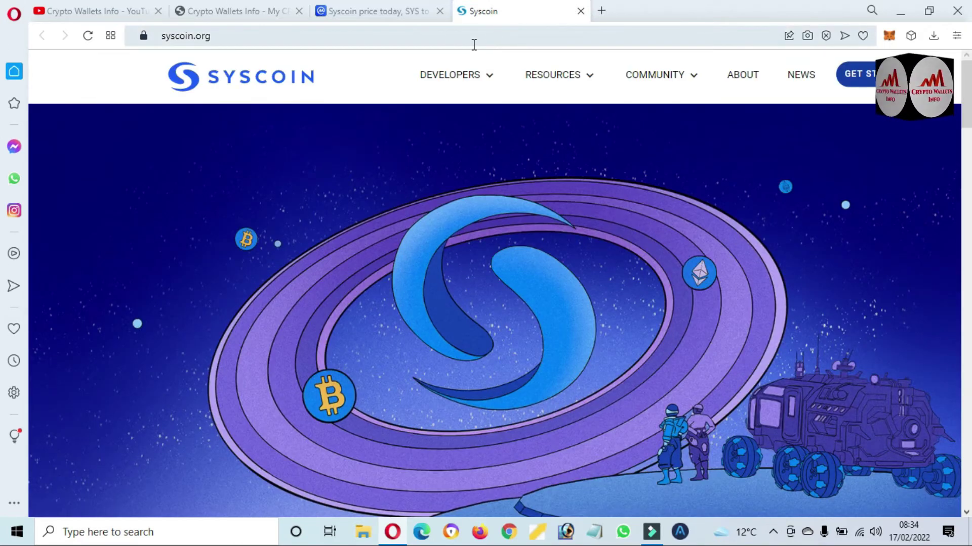
Expand MetaMask into a full browser tab and open Add Network from the network list
left_click(890, 36)
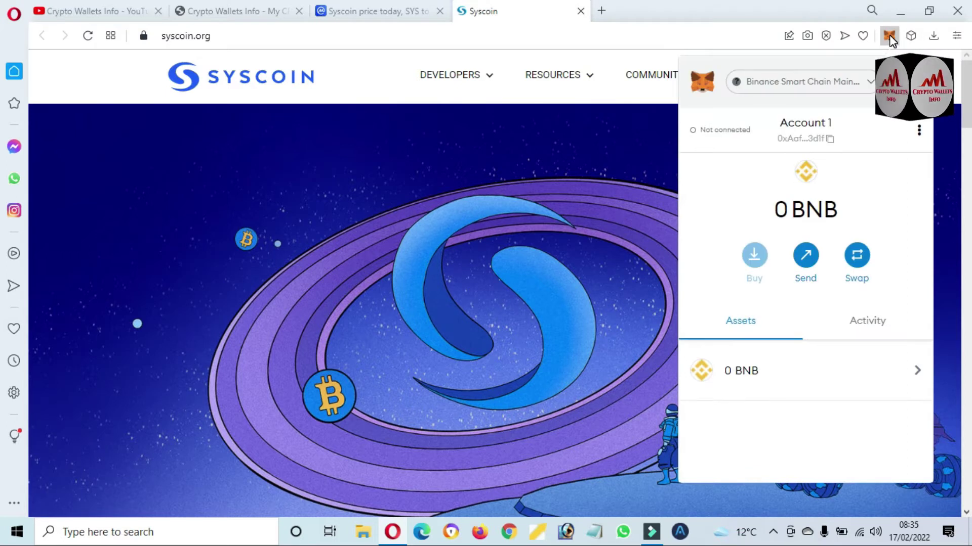
left_click(919, 130)
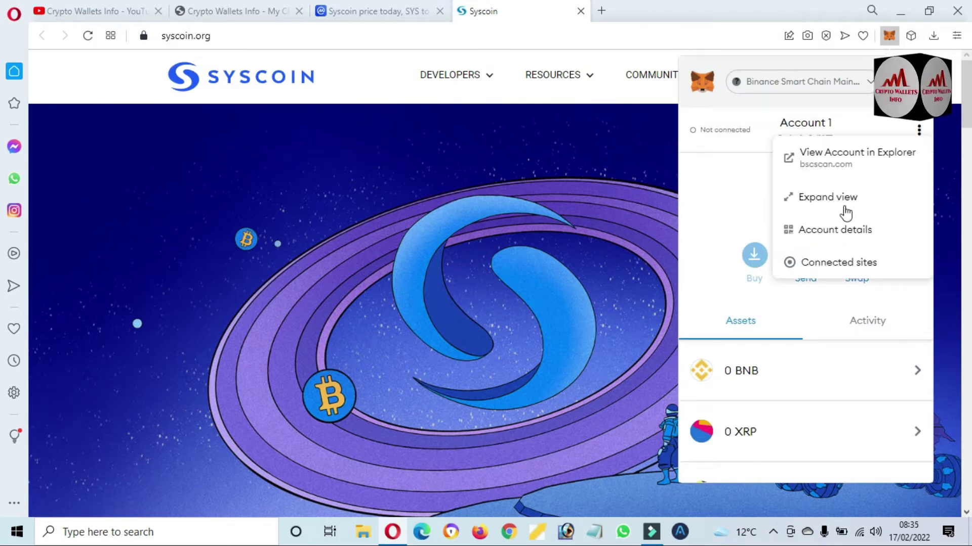
left_click(830, 197)
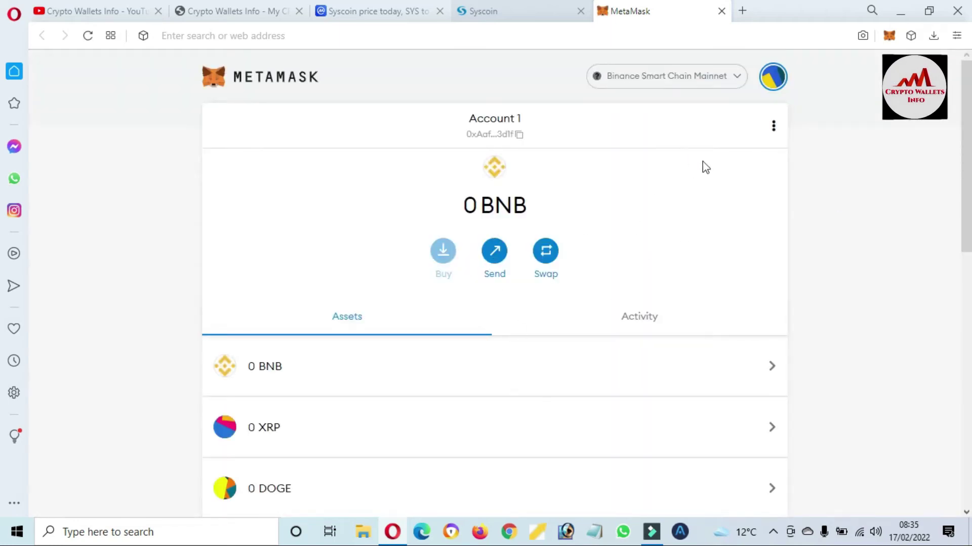
left_click_drag(967, 136, 969, 50)
left_click(737, 77)
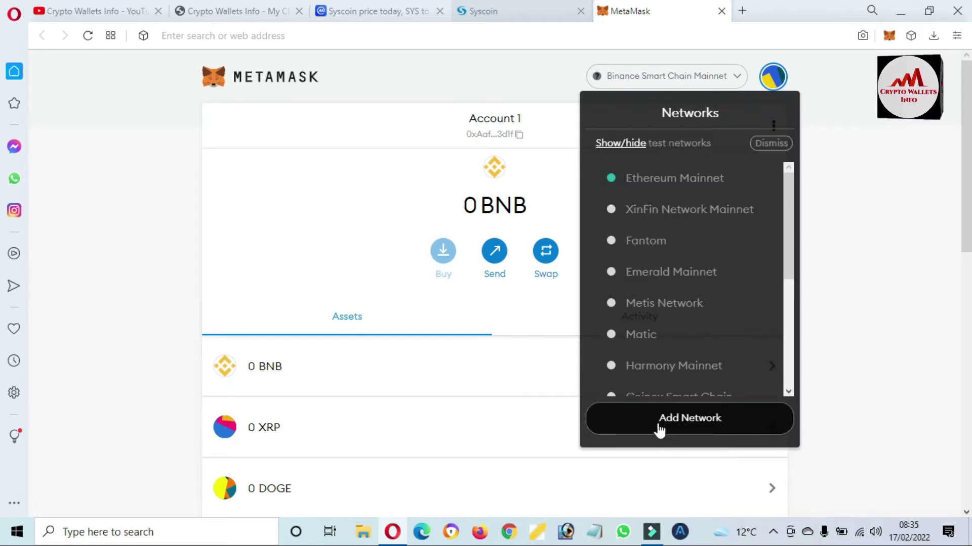
left_click(709, 428)
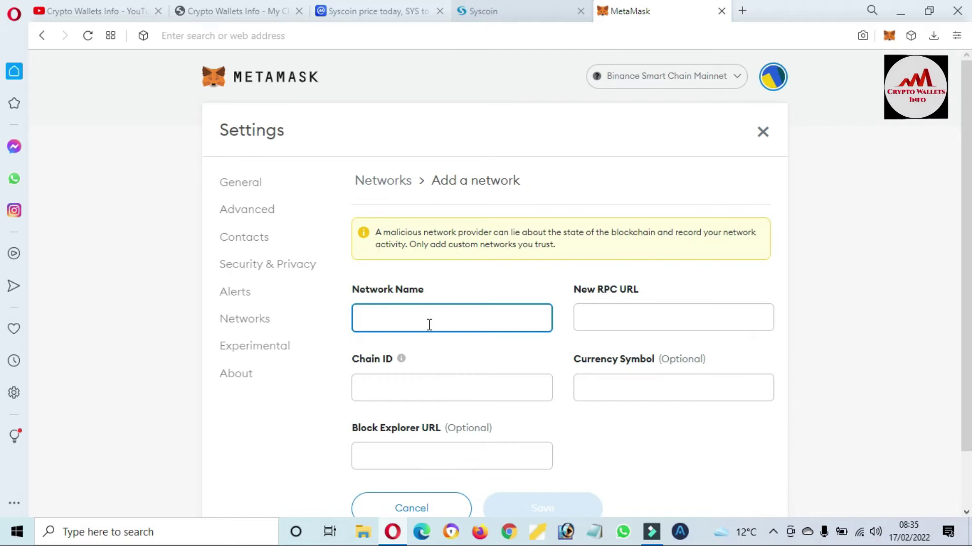
scroll(4, 178, "down", 1)
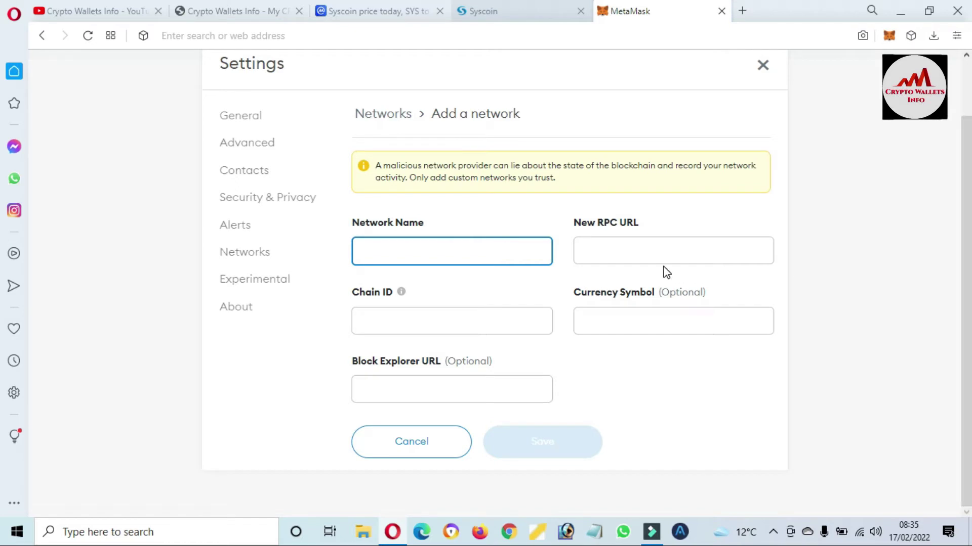
Open the syscoin notes file in Notepad and move its window to the lower right
left_click(595, 532)
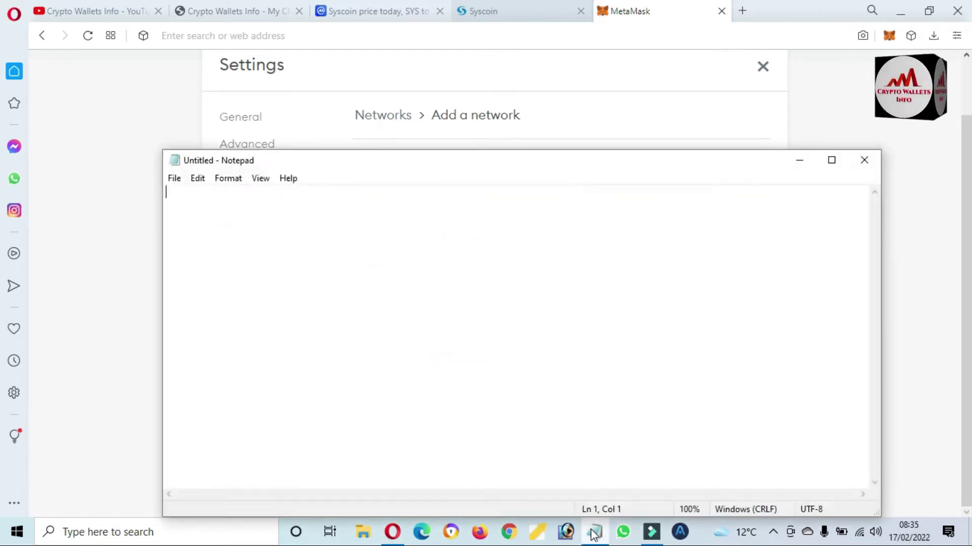
left_click(172, 181)
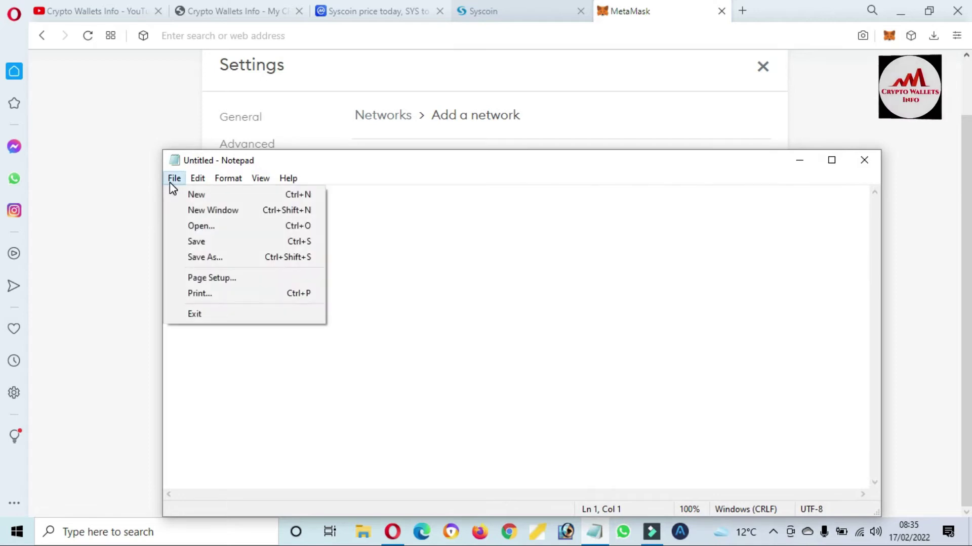
left_click(204, 227)
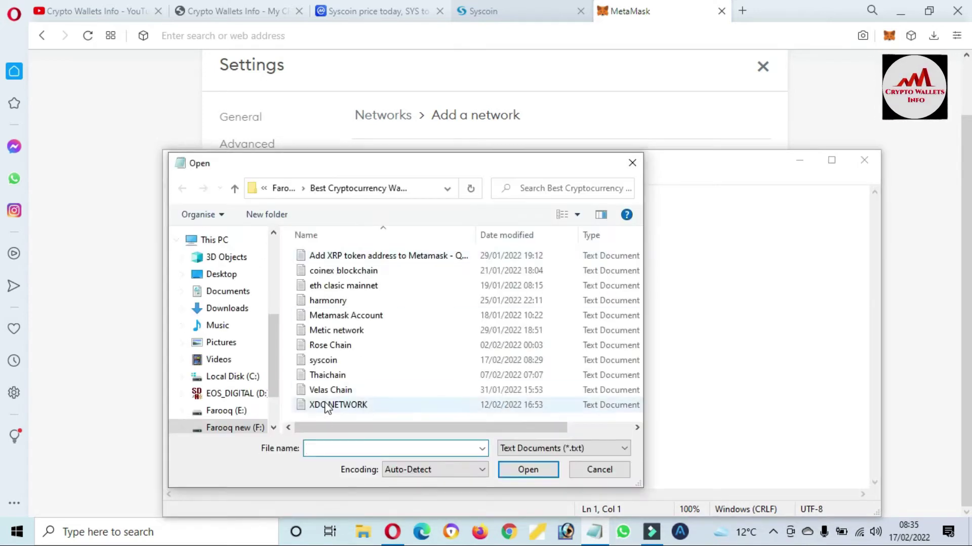
double_click(324, 360)
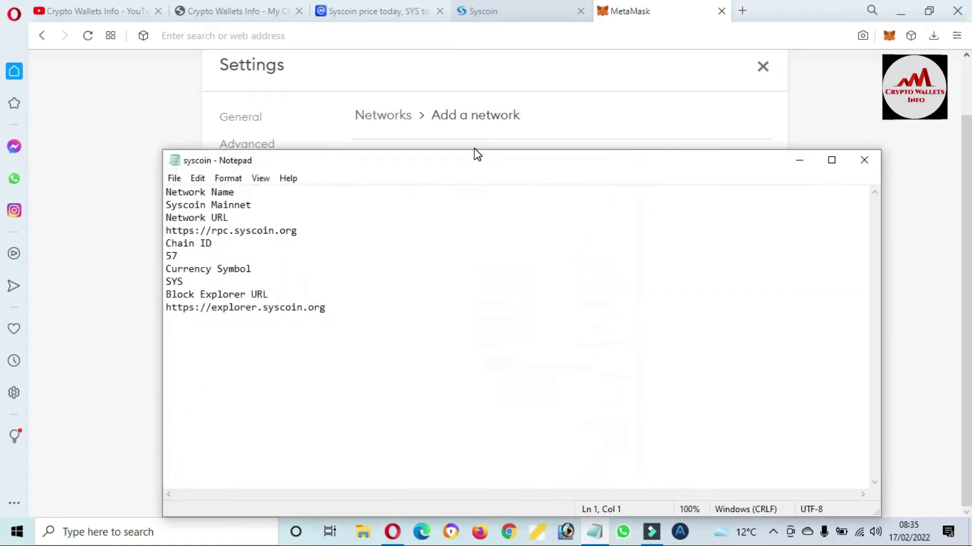
left_click_drag(462, 162, 587, 338)
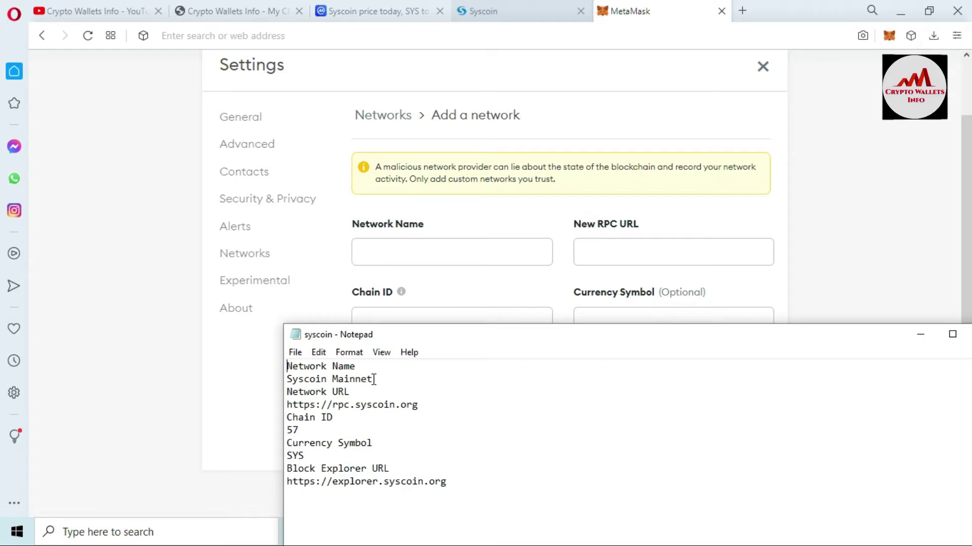
left_click_drag(373, 379, 280, 380)
key("ctrl+c")
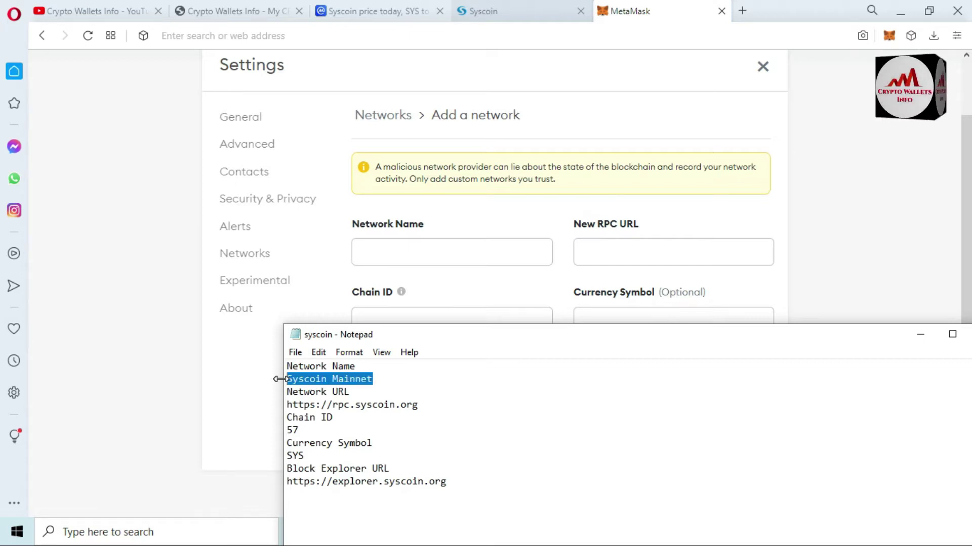
left_click(445, 245)
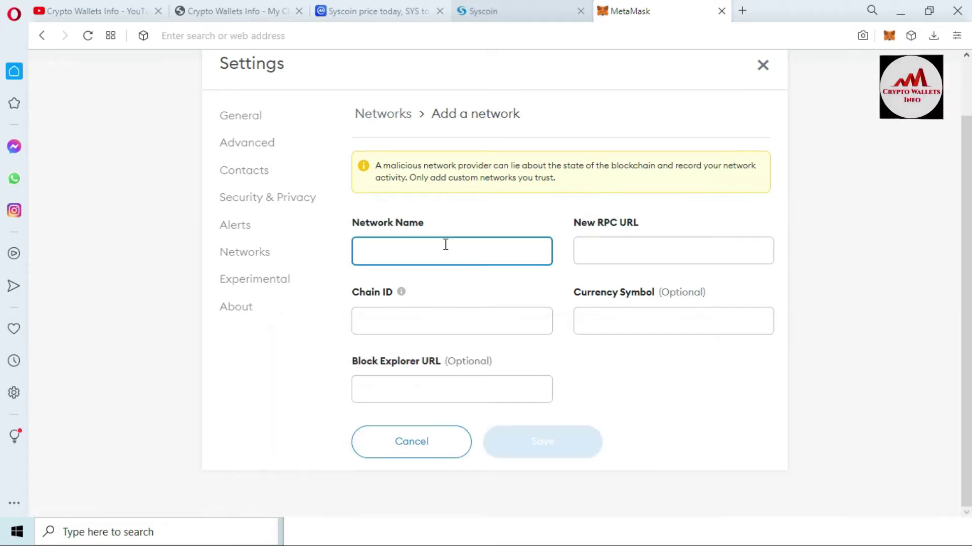
key("ctrl+v")
left_click(695, 252)
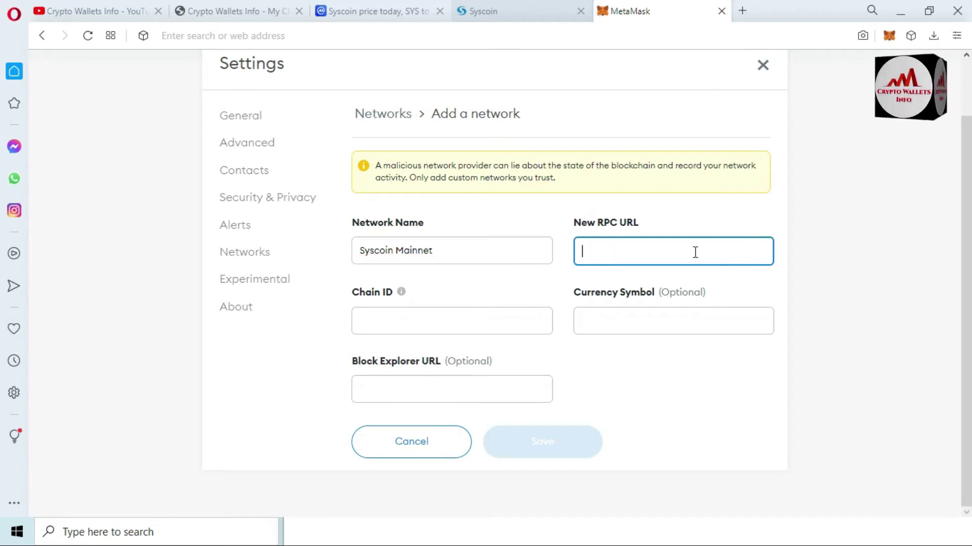
left_click(463, 527)
left_click(452, 504)
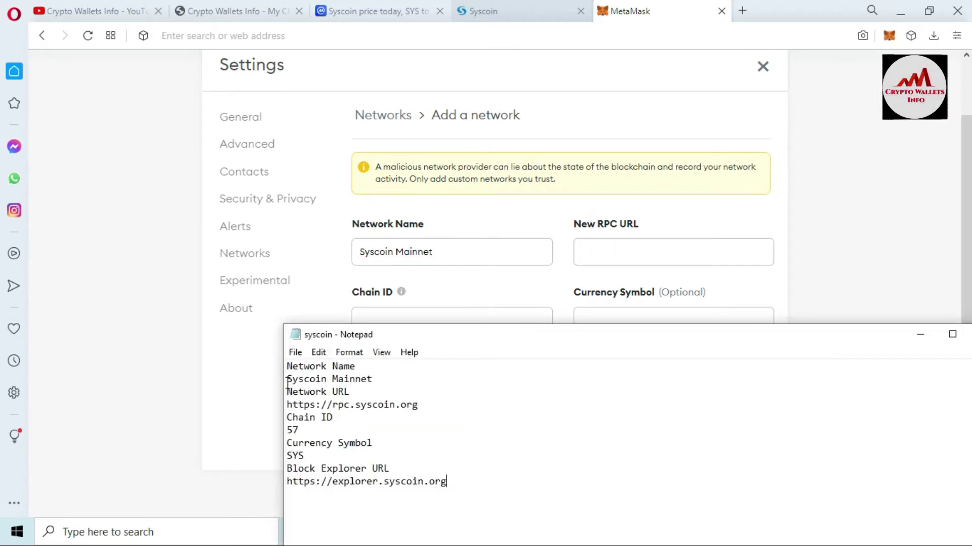
left_click_drag(287, 404, 435, 402)
key("ctrl+c")
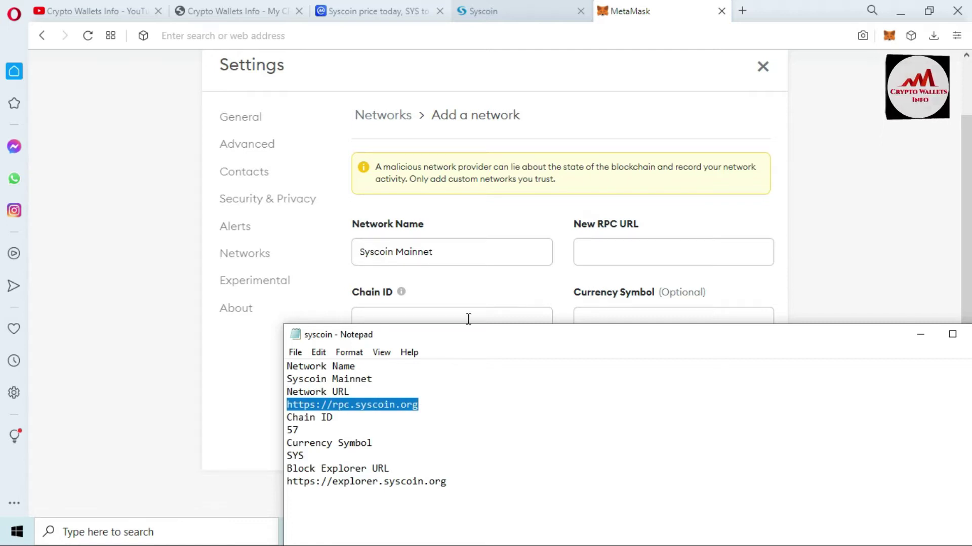
left_click(613, 253)
key("ctrl+v")
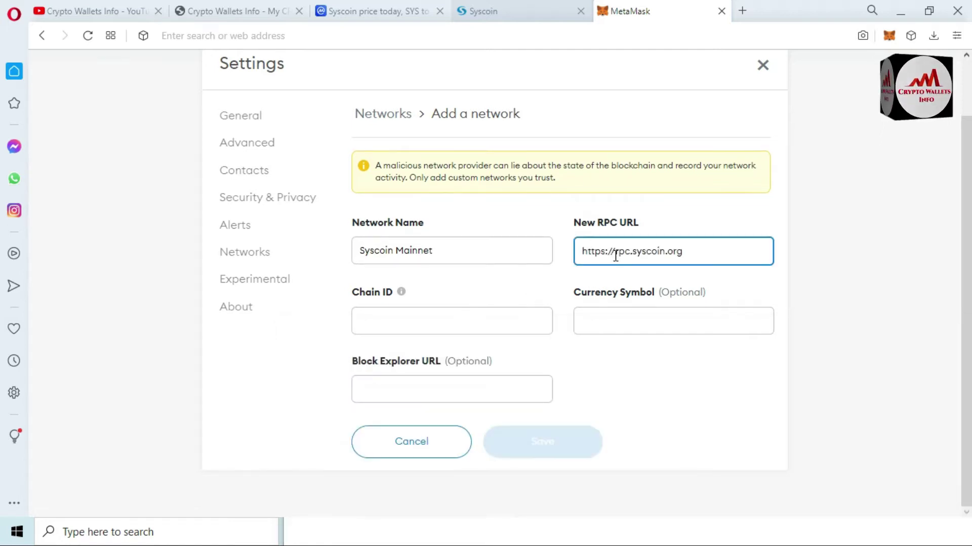
Fill in chain ID 57 and currency symbol SYS from the notes
left_click(464, 326)
left_click(360, 538)
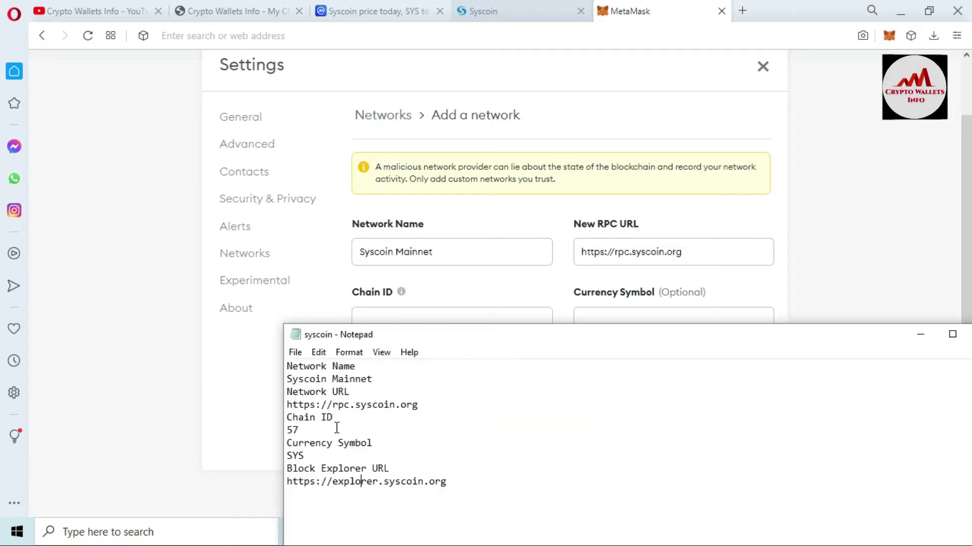
left_click_drag(301, 431, 274, 436)
key("ctrl+c")
left_click(411, 321)
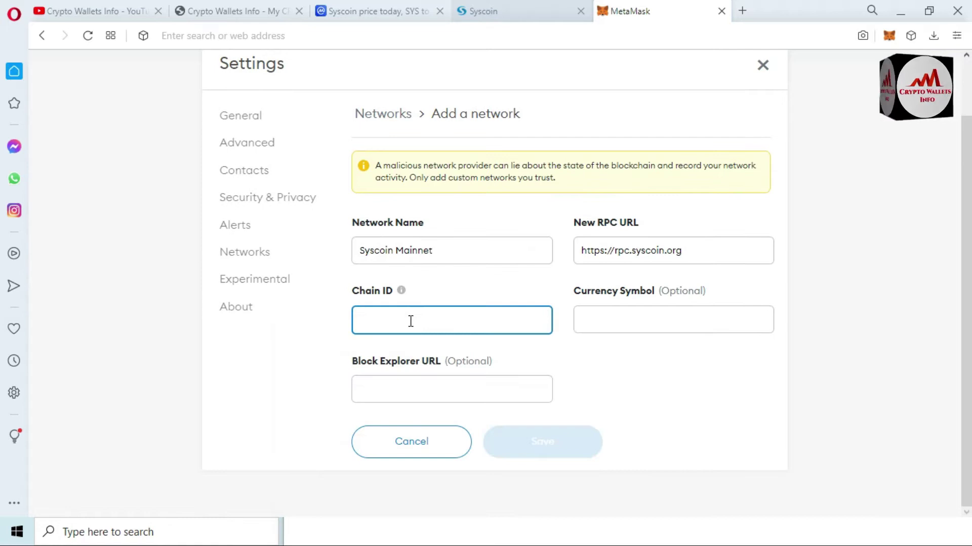
key("ctrl+v")
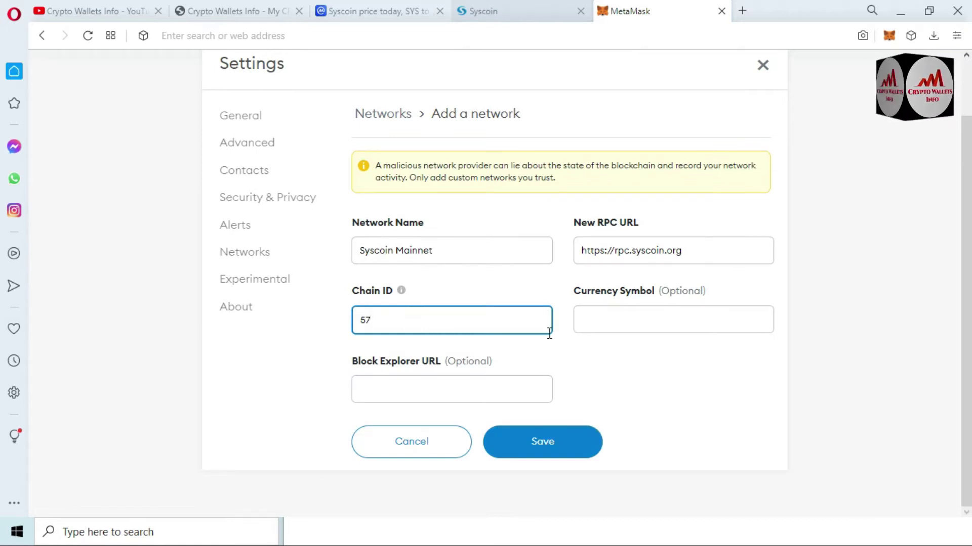
left_click(429, 538)
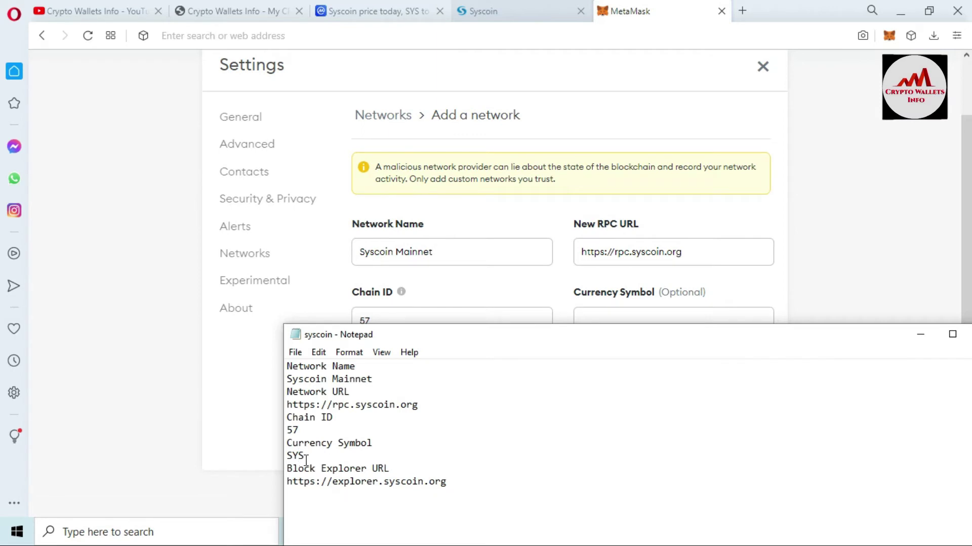
left_click_drag(305, 457, 281, 461)
key("ctrl+c")
left_click(696, 312)
key("ctrl+v")
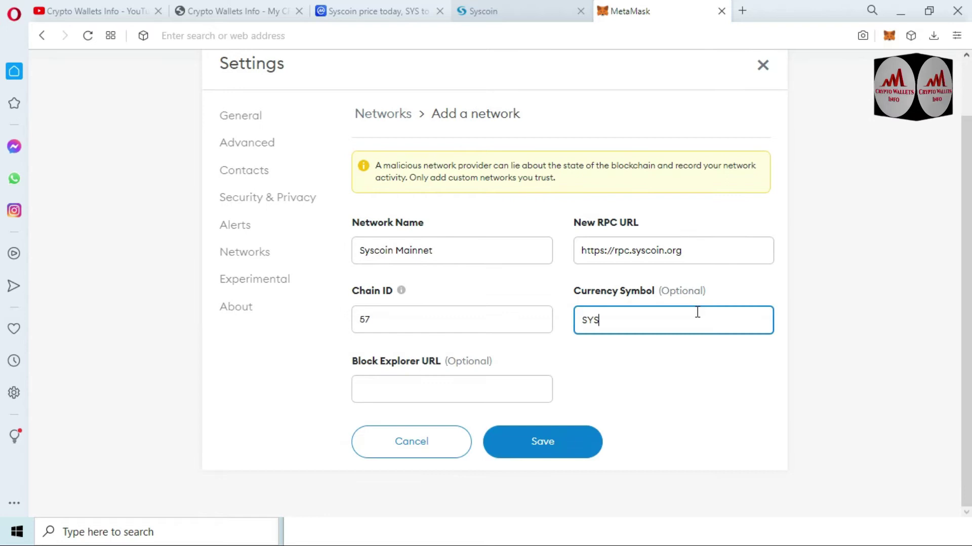
left_click(448, 390)
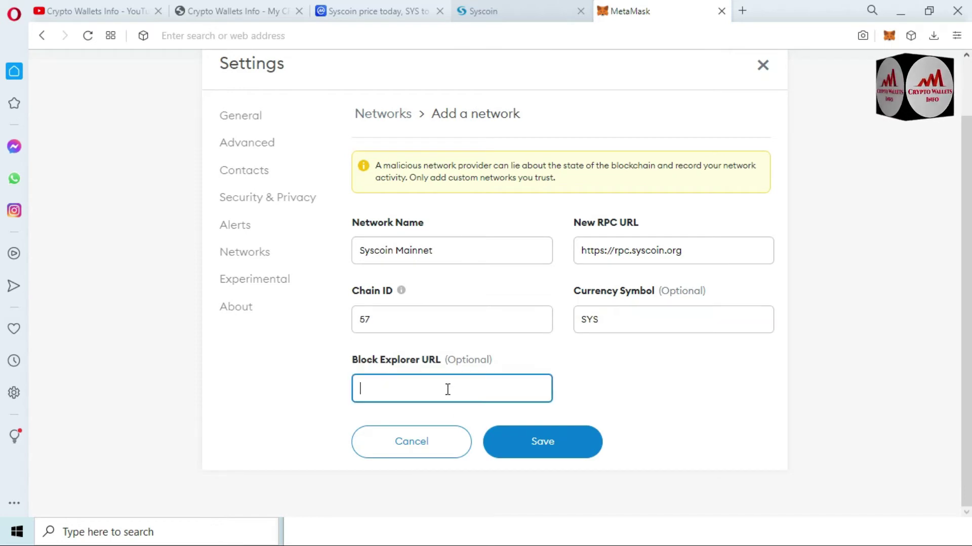
left_click(412, 538)
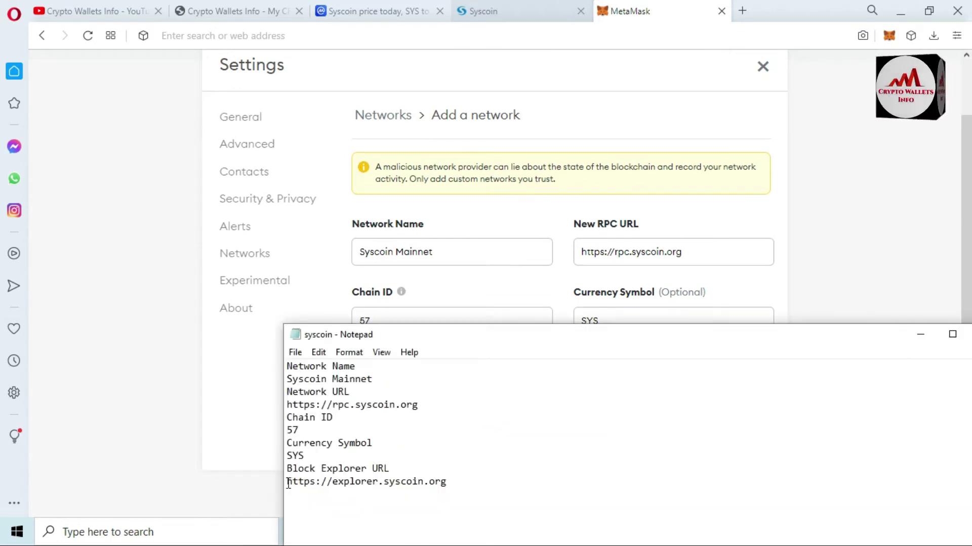
left_click_drag(289, 483, 461, 489)
key("ctrl+c")
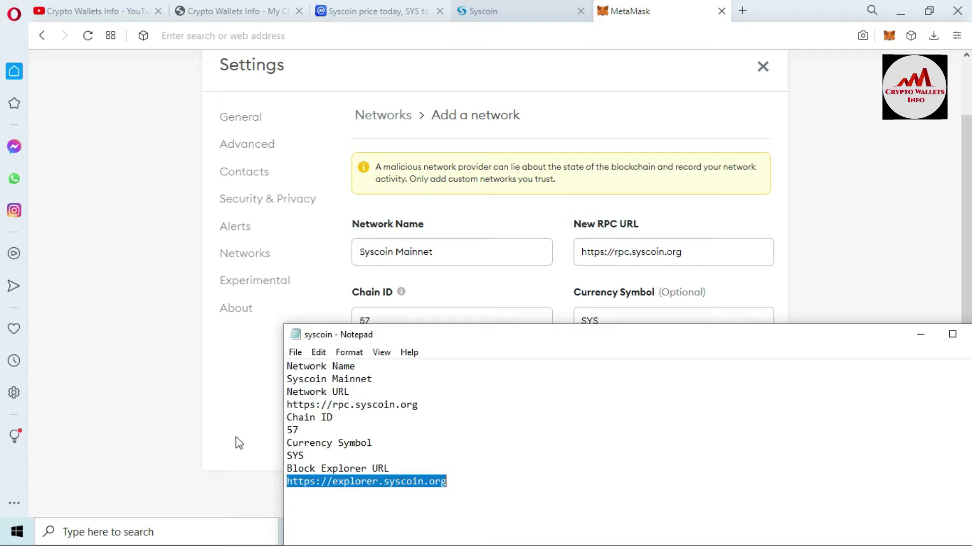
left_click(190, 435)
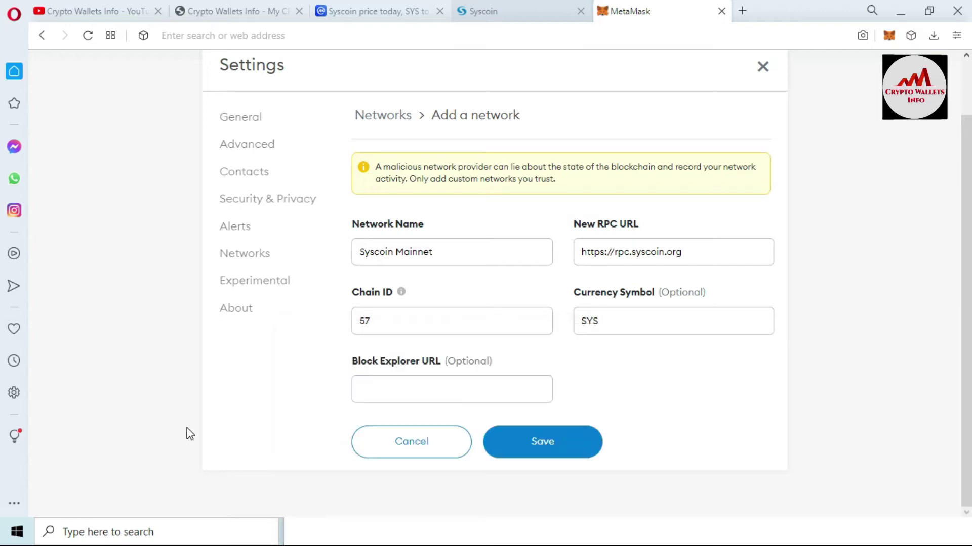
left_click(380, 394)
key("ctrl+v")
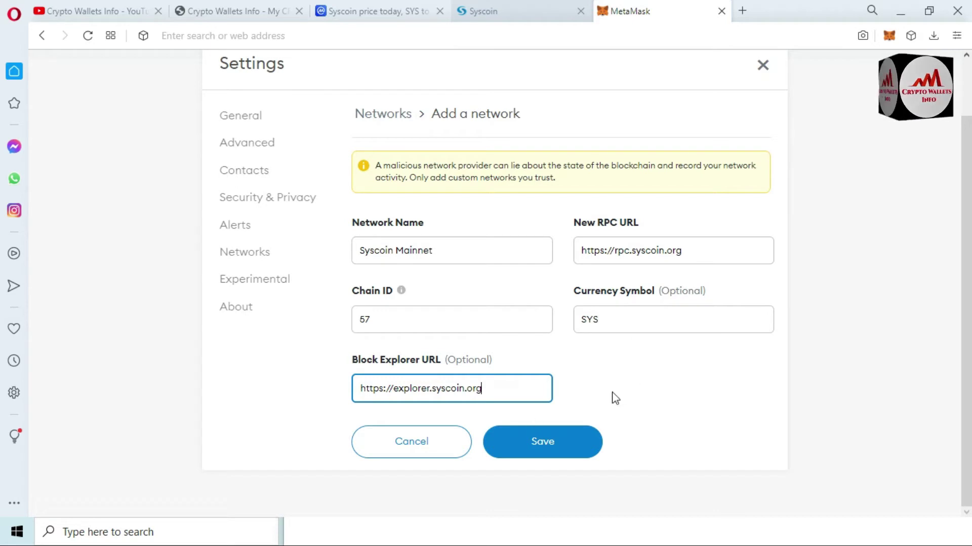
left_click(543, 449)
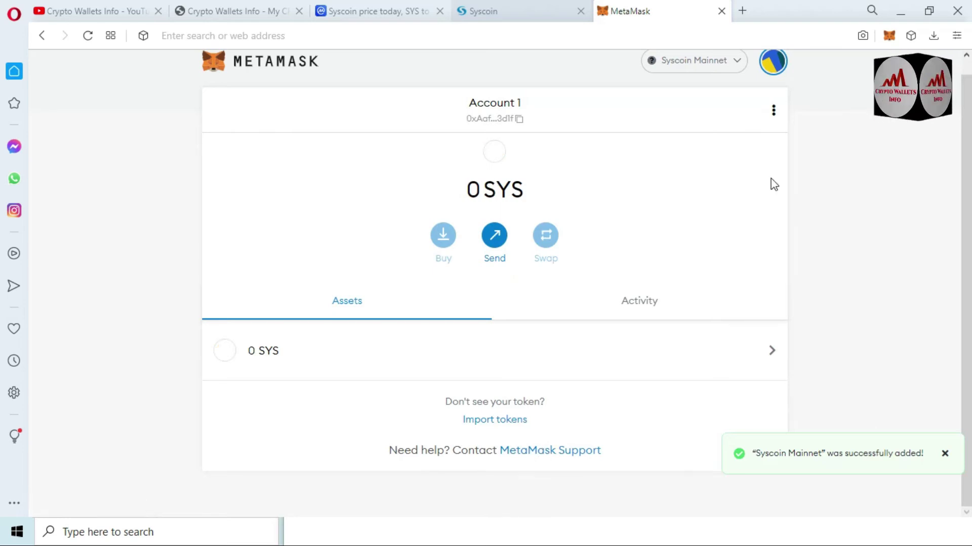
left_click(737, 61)
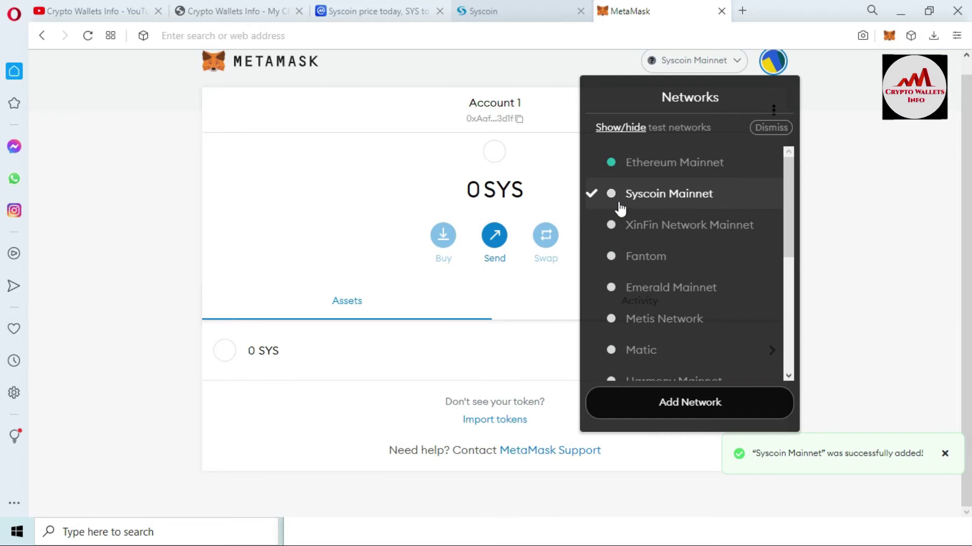
left_click(885, 190)
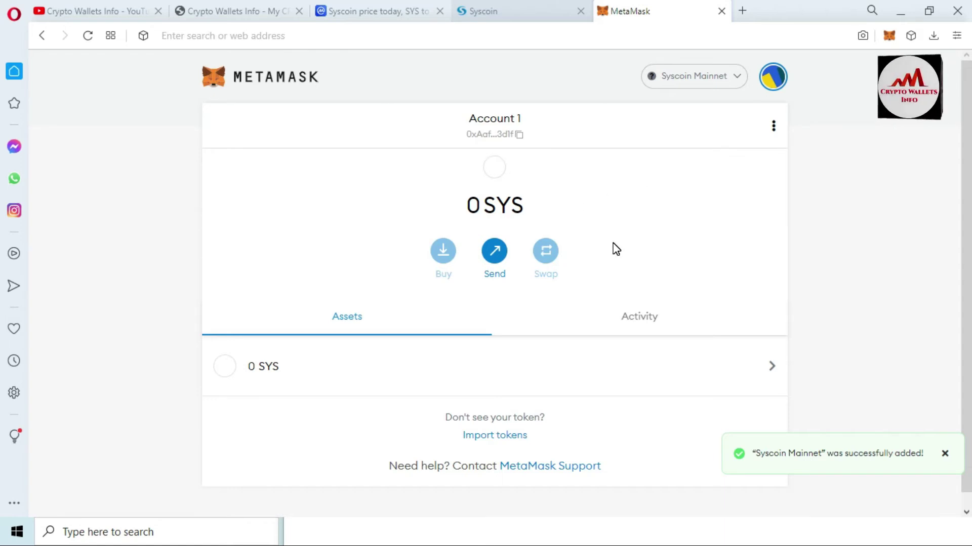
Open the SYS asset and go to Account details > Export Private Key
left_click(287, 366)
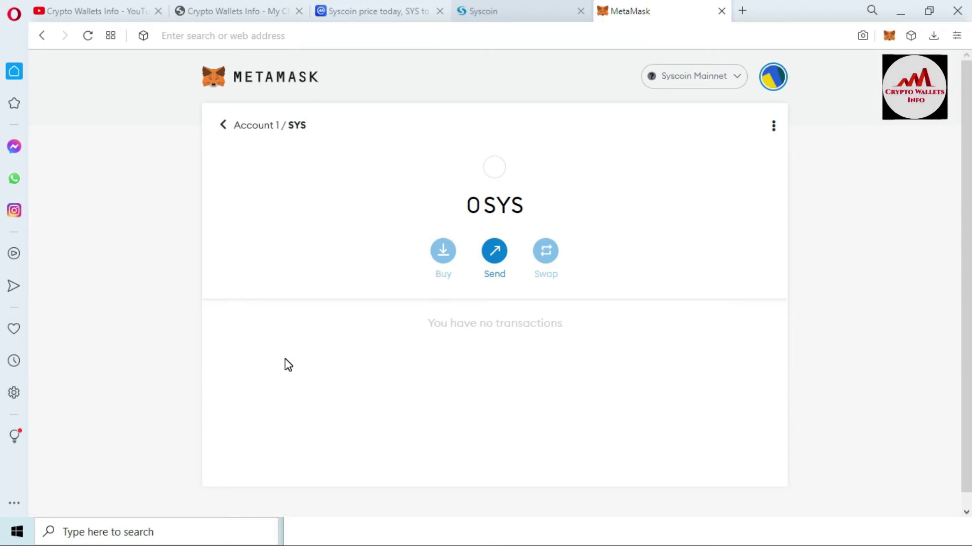
left_click(774, 127)
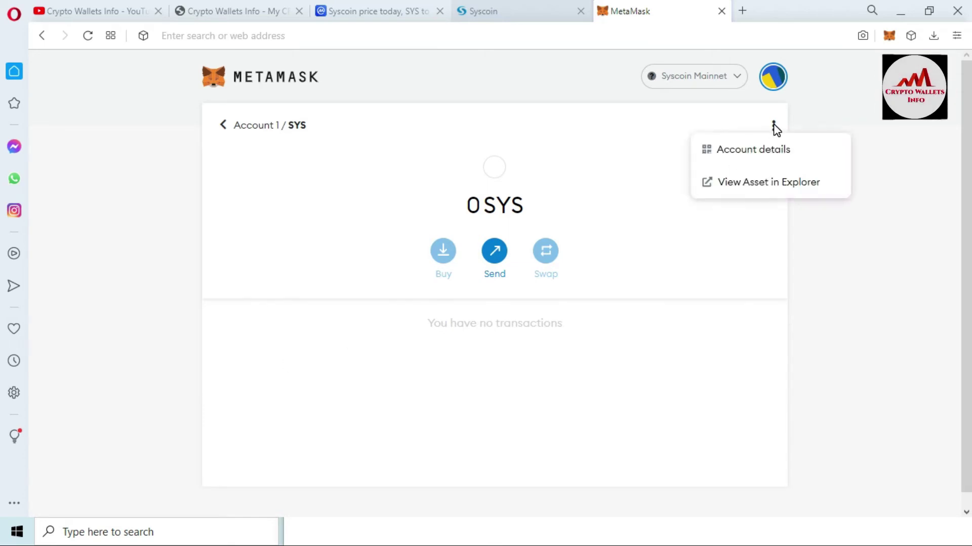
left_click(771, 154)
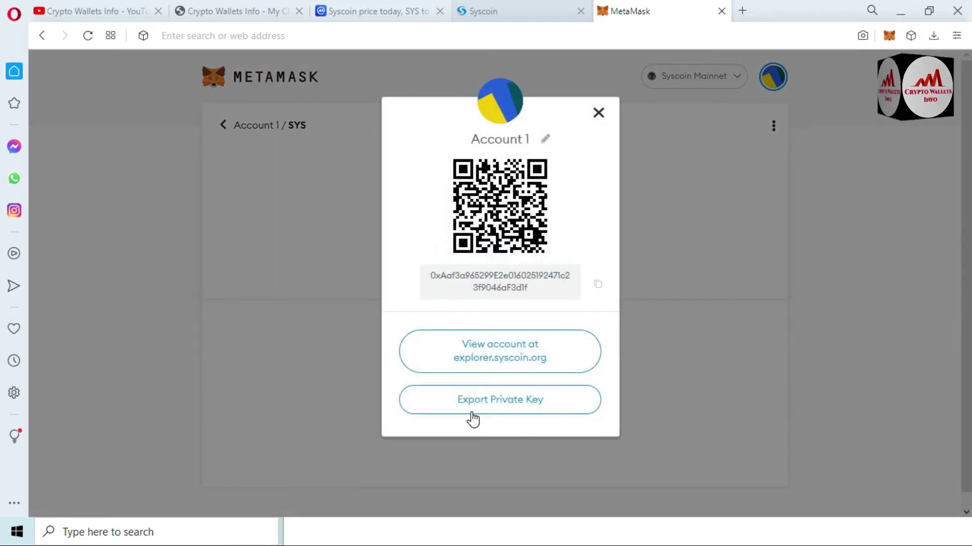
left_click(520, 404)
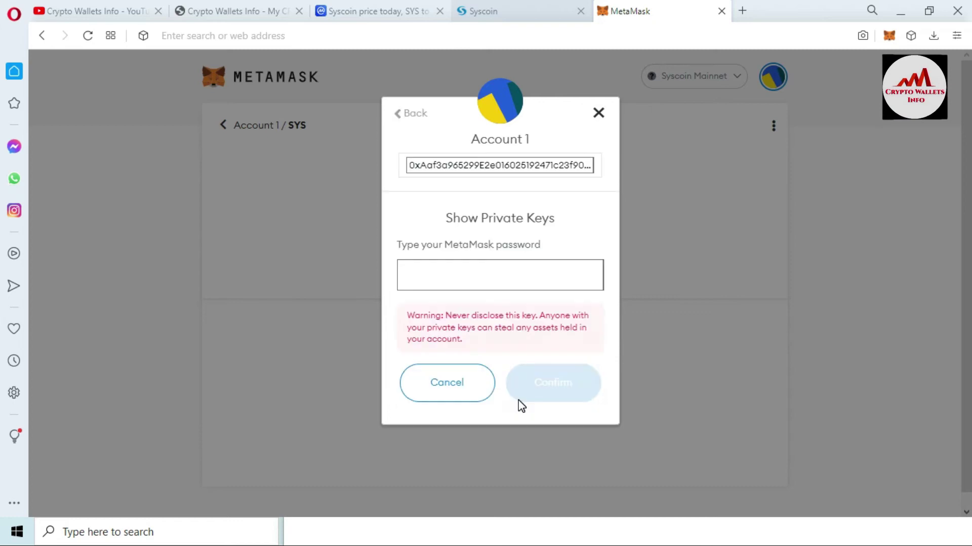
Enter the wallet password, reveal and copy the private key, then close the dialog
left_click(473, 264)
type("•")
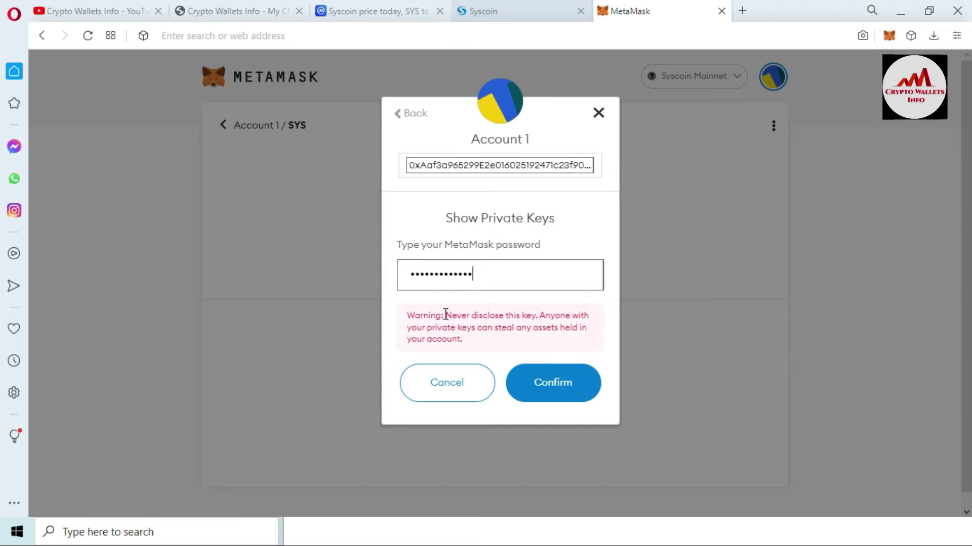
left_click_drag(445, 315, 518, 324)
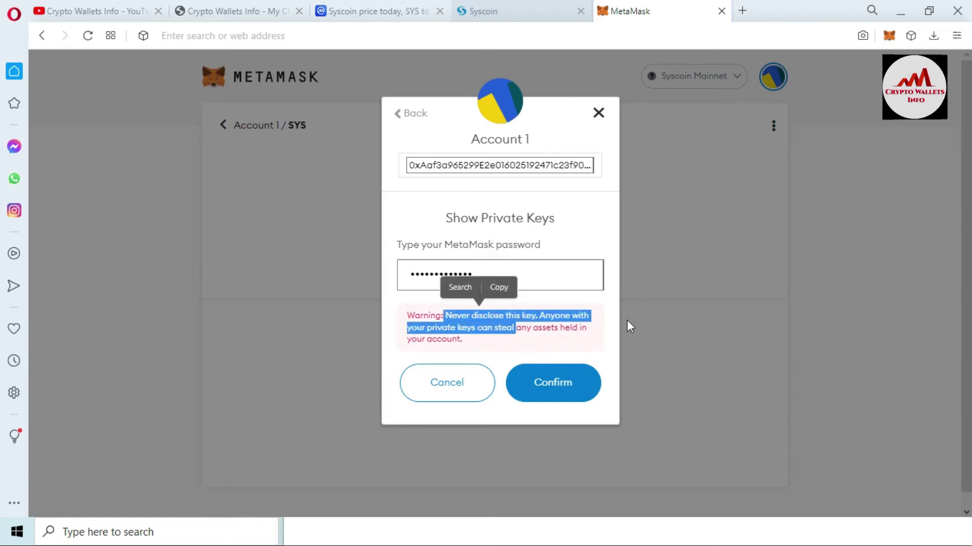
left_click(559, 381)
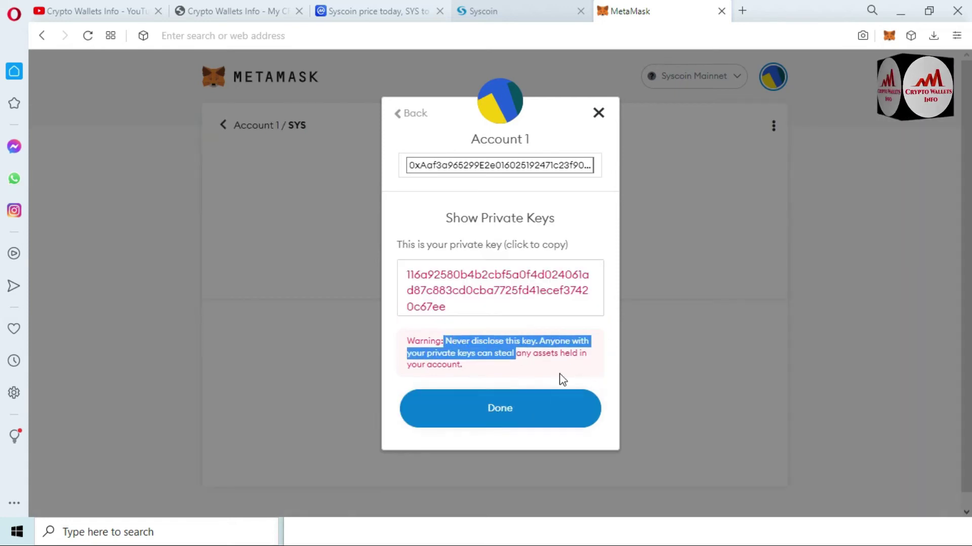
left_click(454, 306)
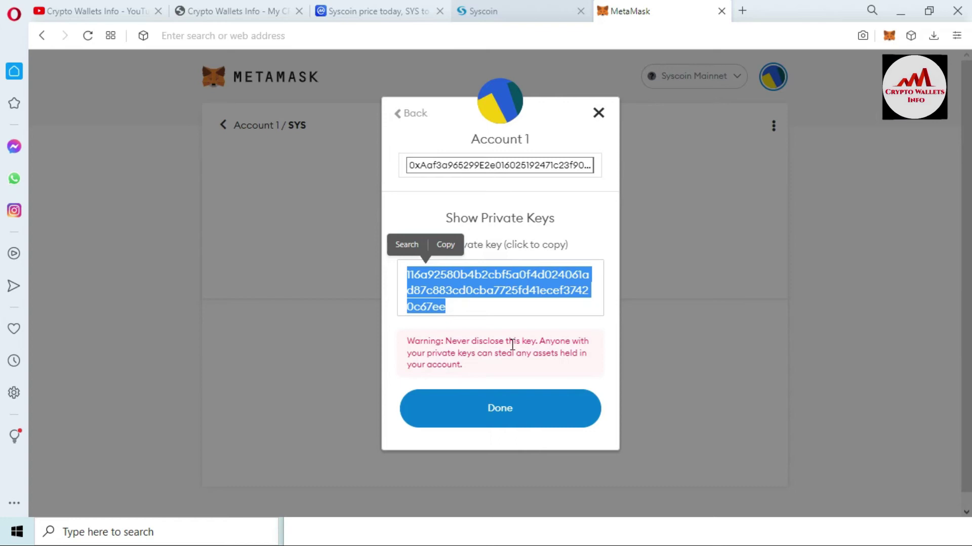
left_click(598, 114)
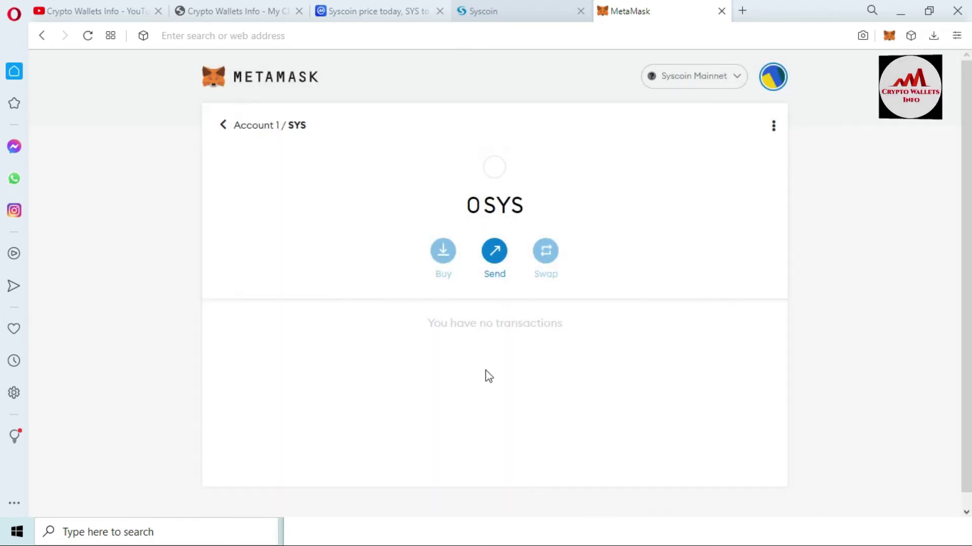
Return to Account 1's home view, then briefly bring up and minimize the syscoin notes
left_click(250, 126)
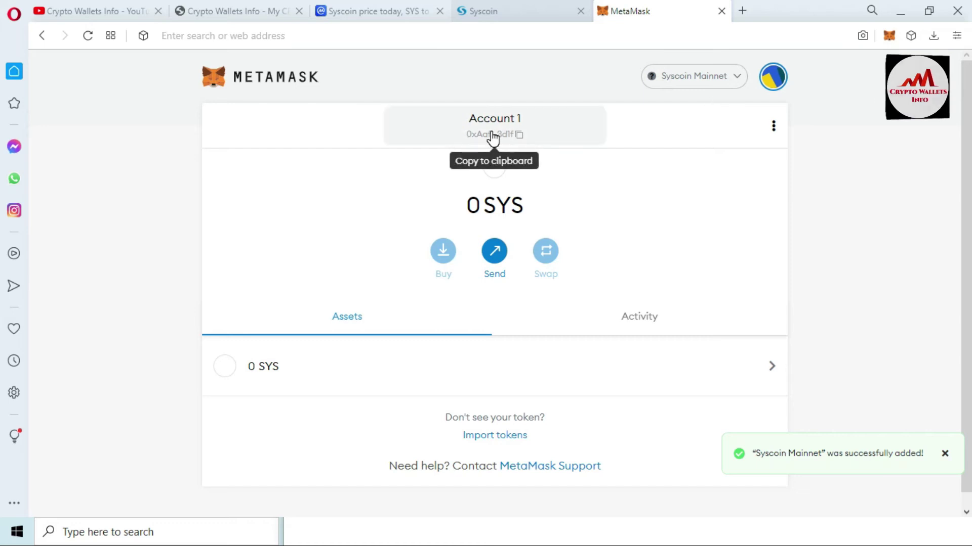
left_click(595, 532)
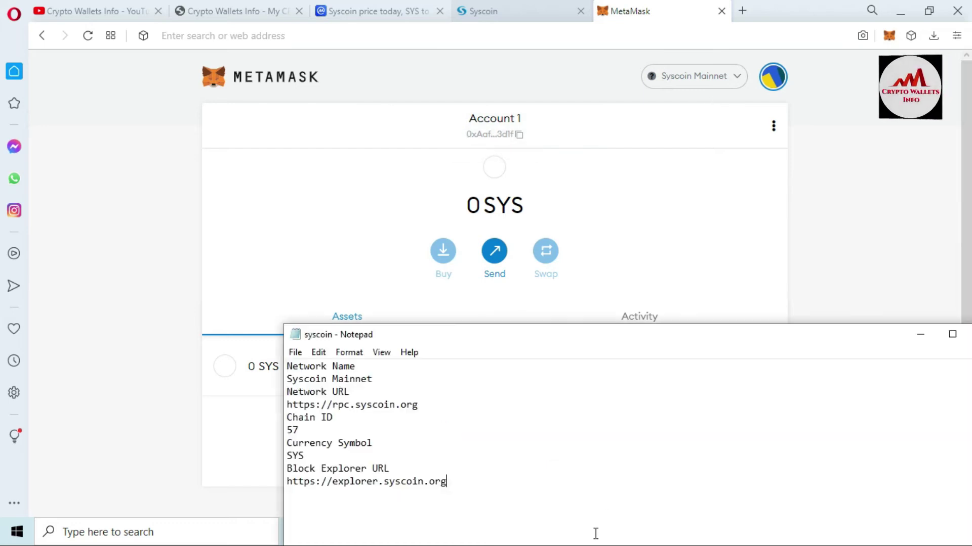
left_click(921, 336)
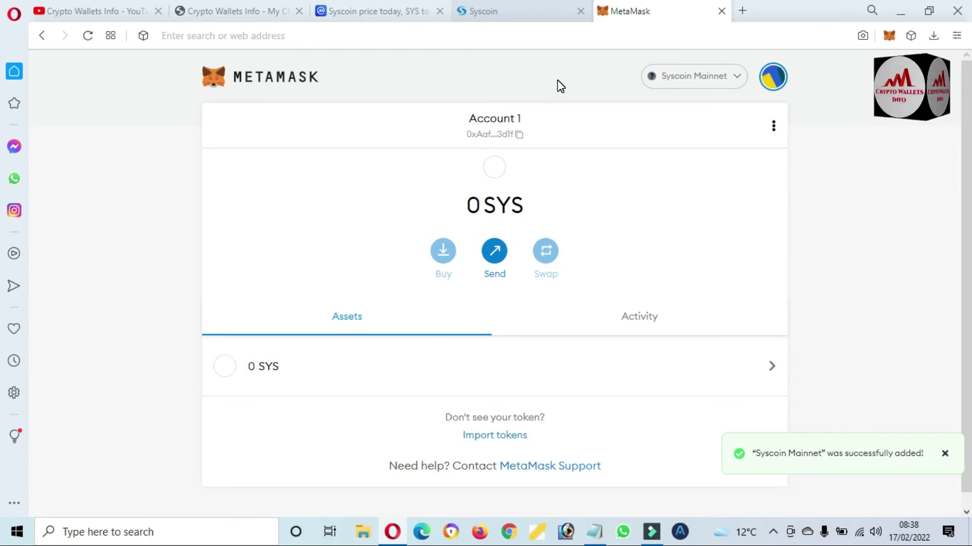
Switch to the YouTube tab, reselect the channel name, then switch to the Crypto Wallets Info website tab
left_click(103, 16)
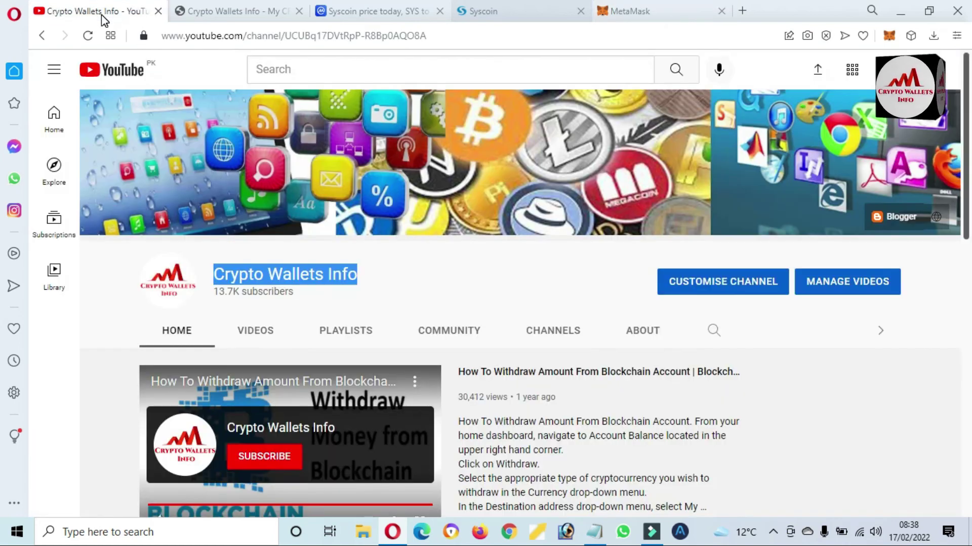
left_click(386, 282)
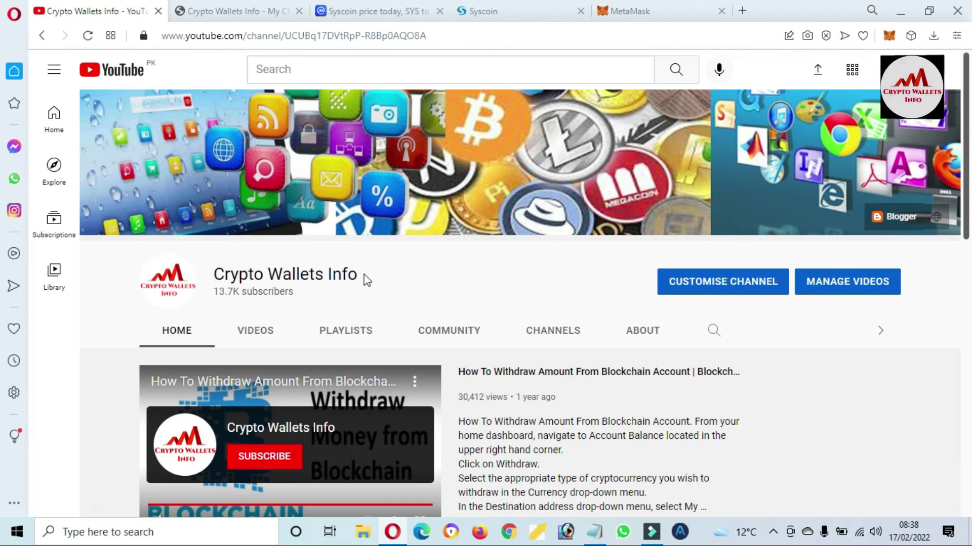
left_click_drag(366, 280, 212, 292)
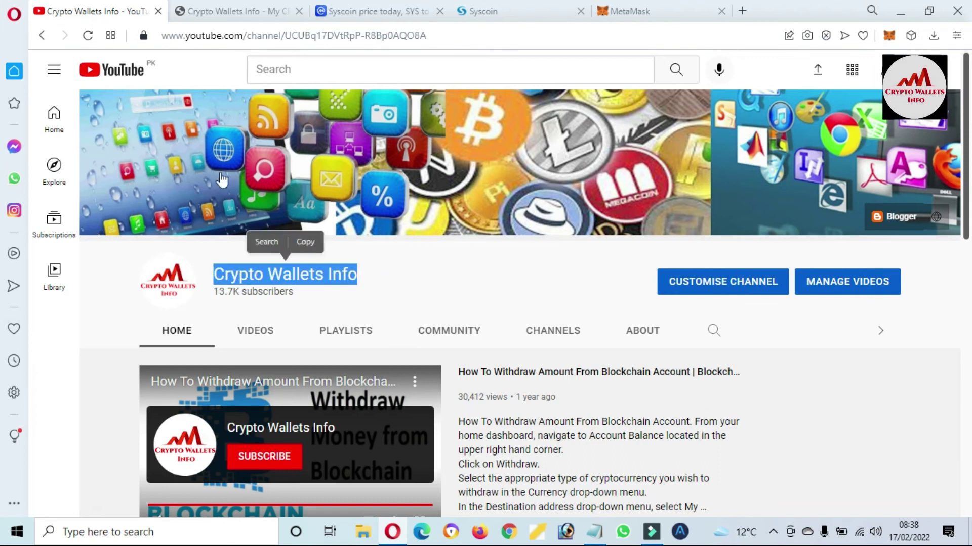
left_click(238, 11)
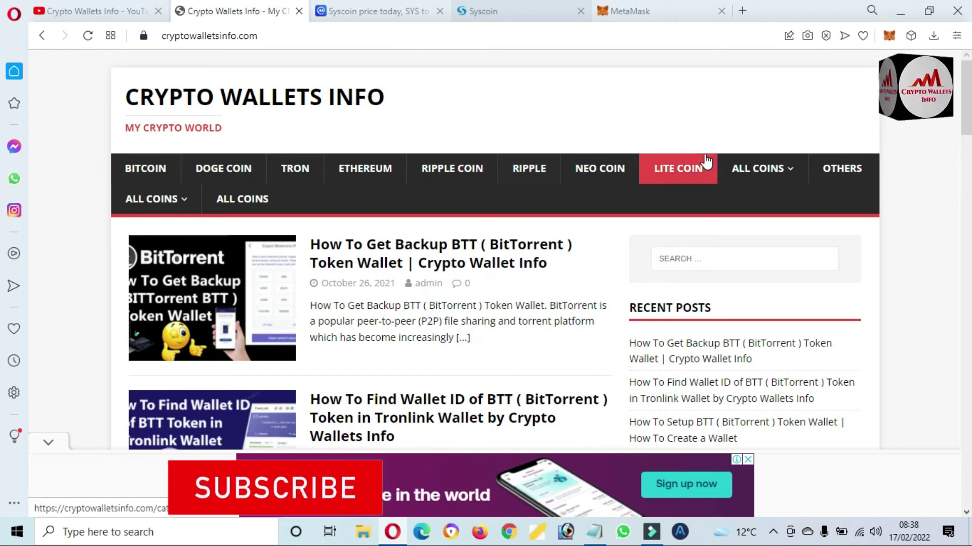
mouse_move(783, 167)
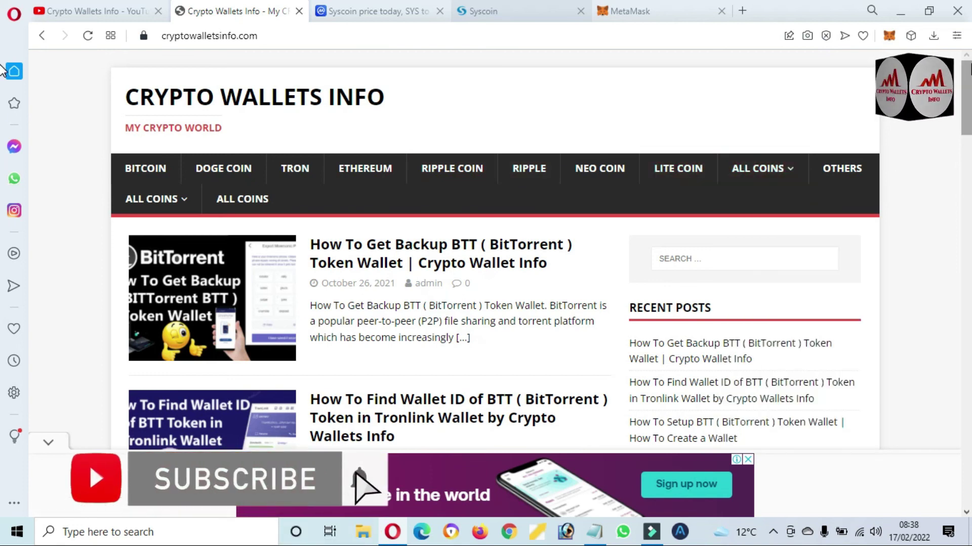
scroll(486, 253, "down", 3)
scroll(801, 65, "up", 1)
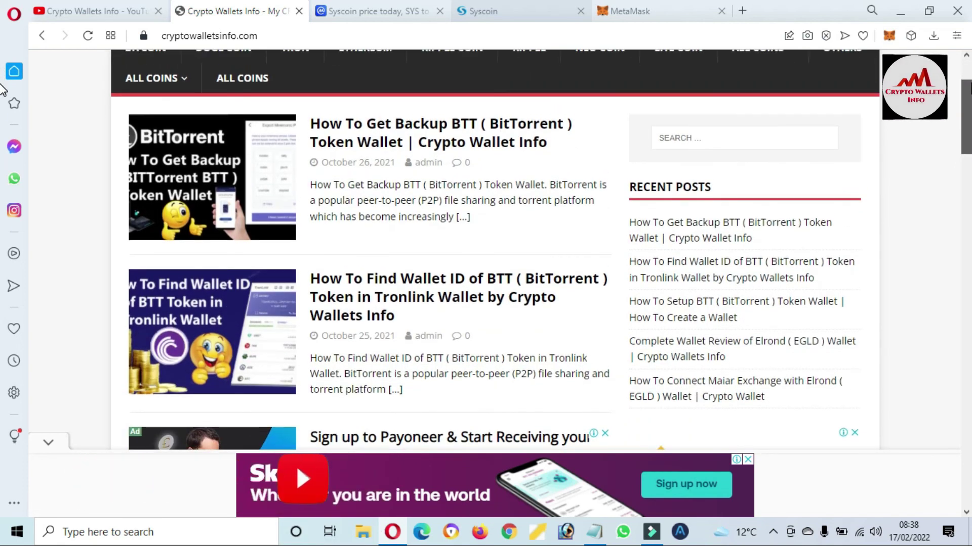
mouse_move(797, 65)
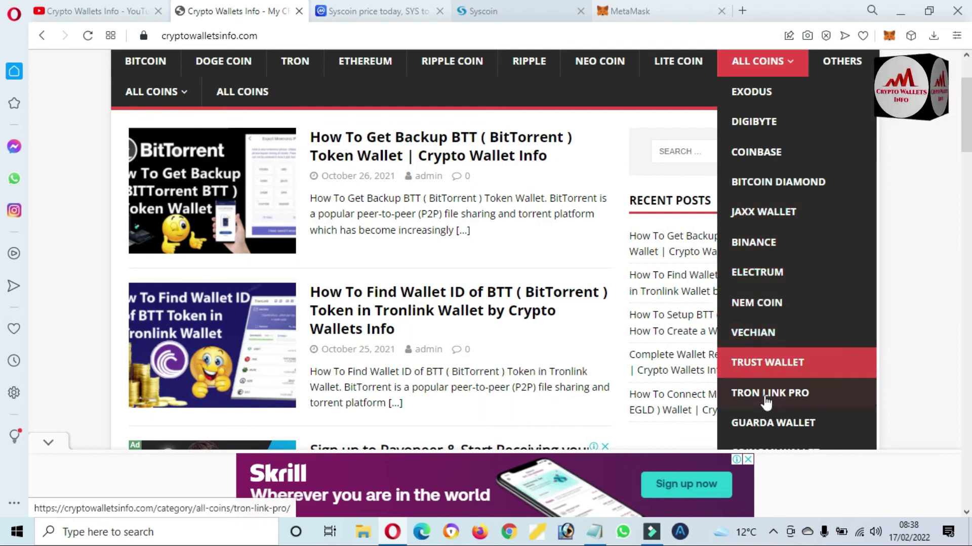
scroll(768, 432, "down", 2)
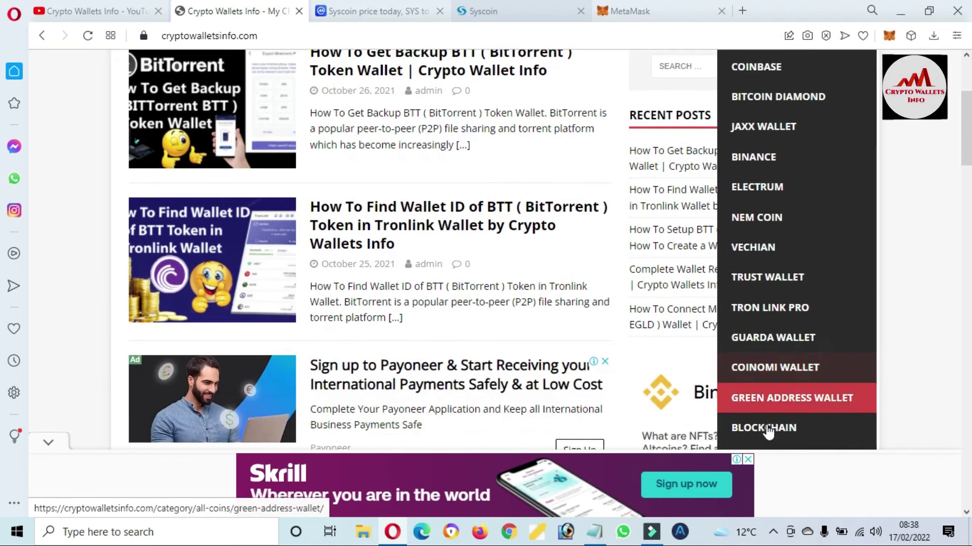
scroll(768, 432, "down", 1)
scroll(767, 432, "up", 1)
scroll(768, 432, "down", 2)
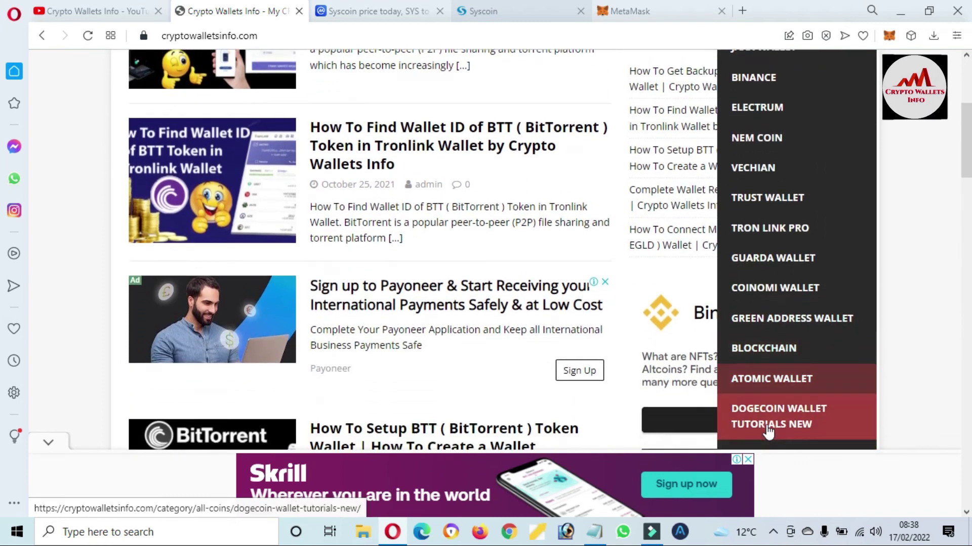
scroll(767, 432, "down", 3)
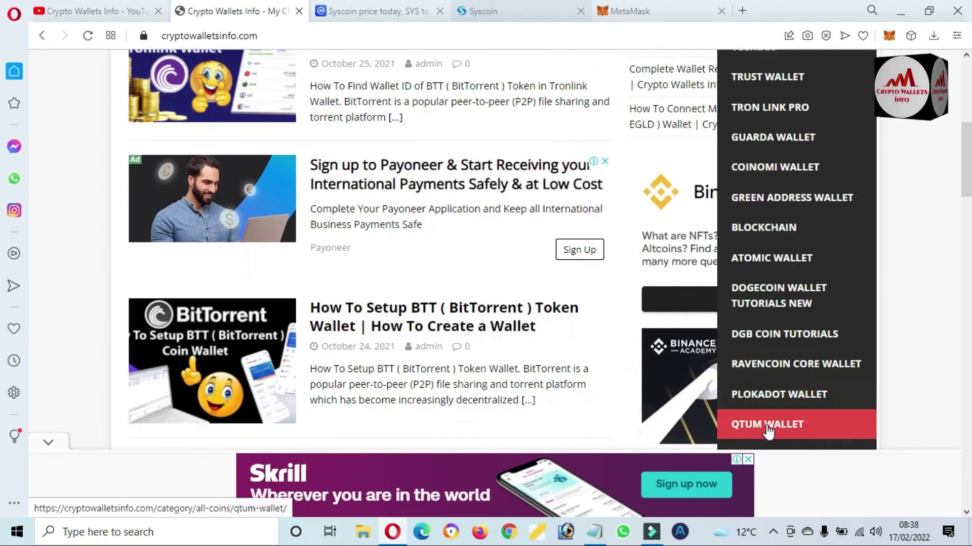
scroll(768, 432, "down", 4)
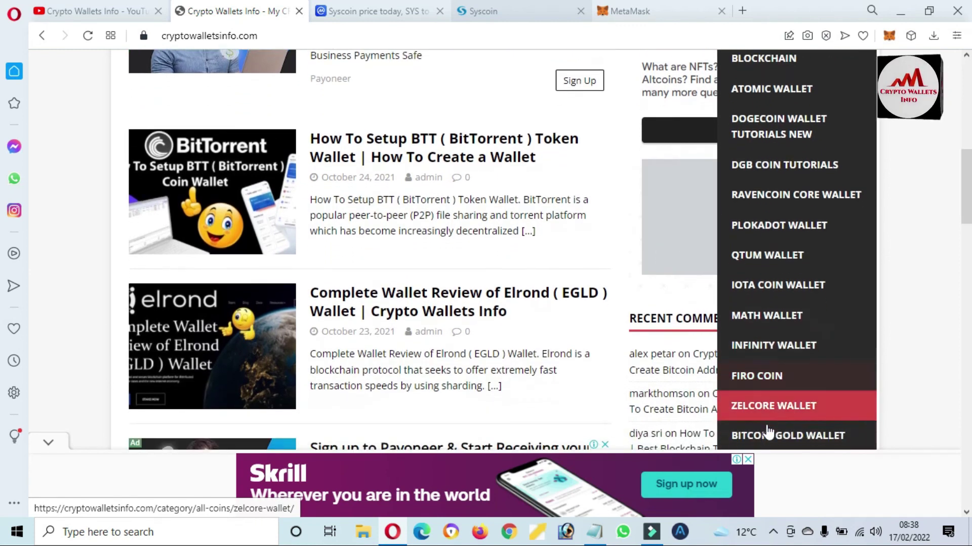
scroll(767, 432, "down", 4)
scroll(768, 432, "up", 4)
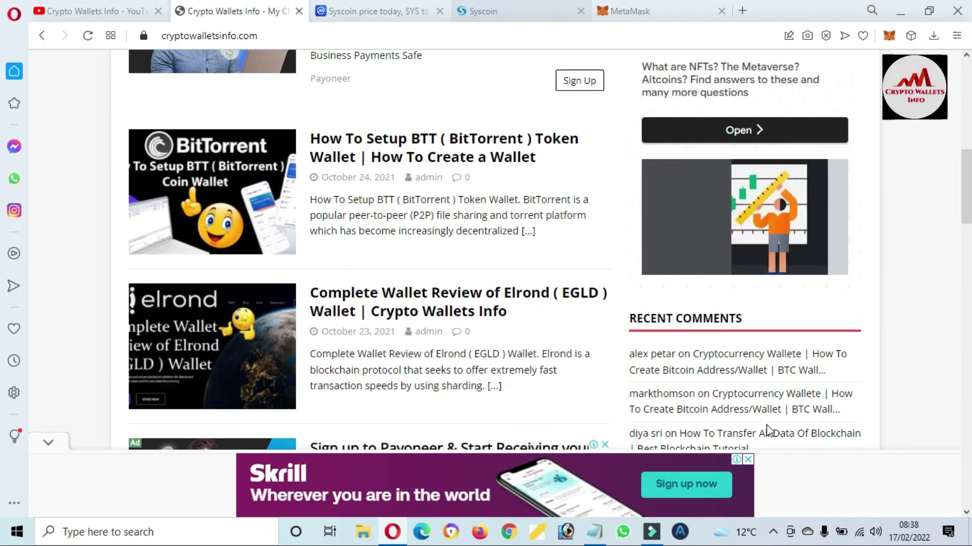
scroll(768, 432, "up", 10)
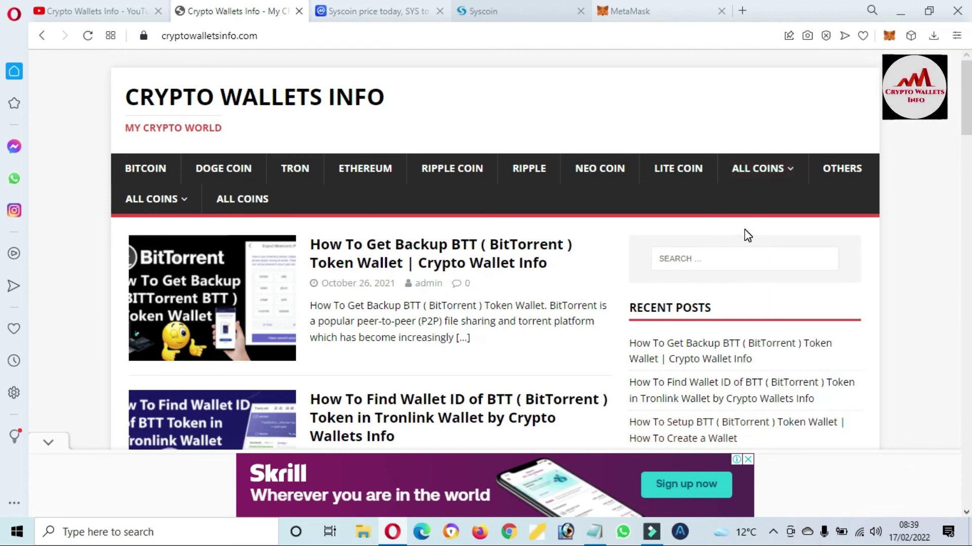
left_click(773, 531)
right_click(772, 476)
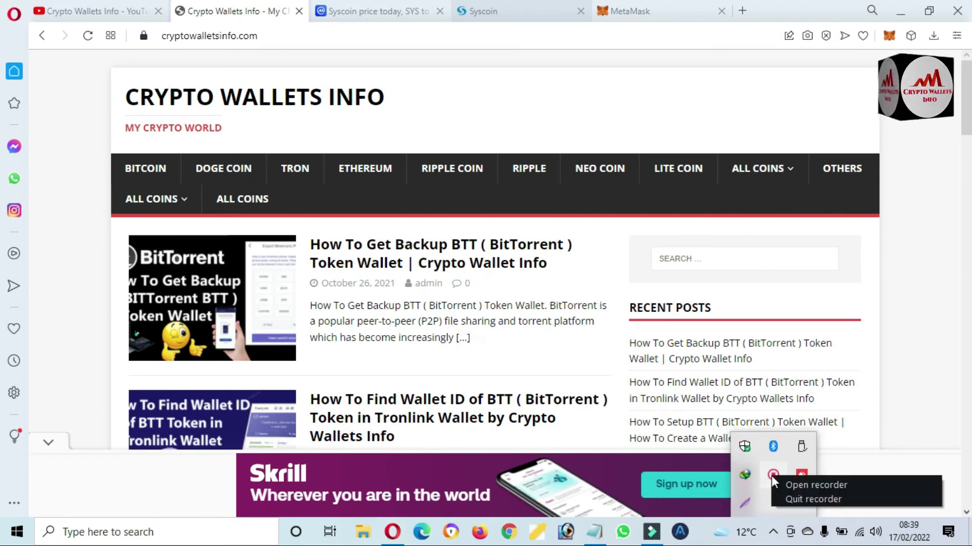